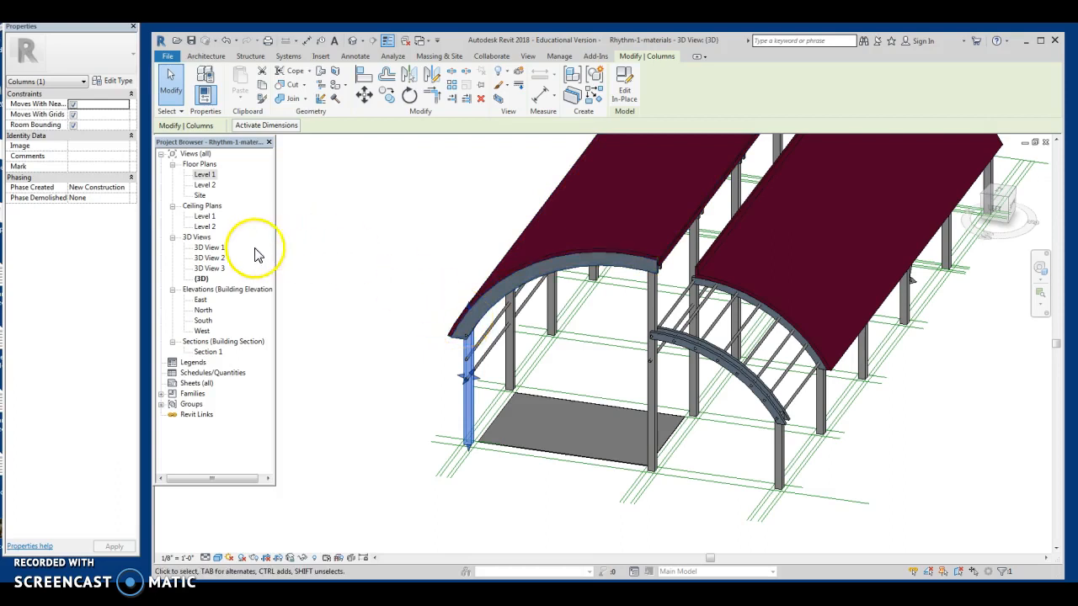
Open the Section 1 view and set its visual style to Wireframe
double_click(200, 353)
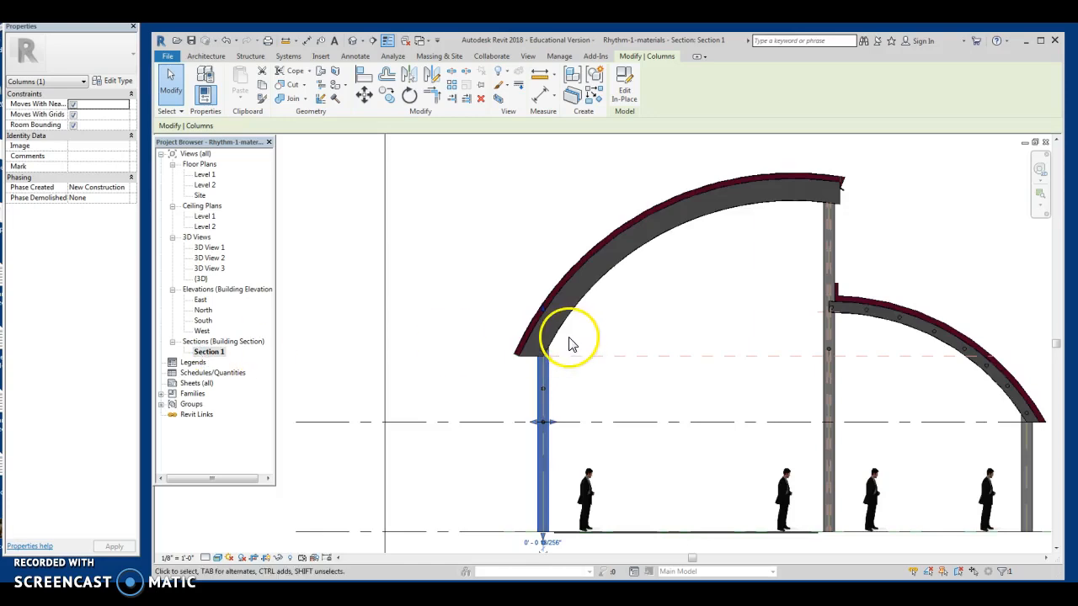
left_click(217, 558)
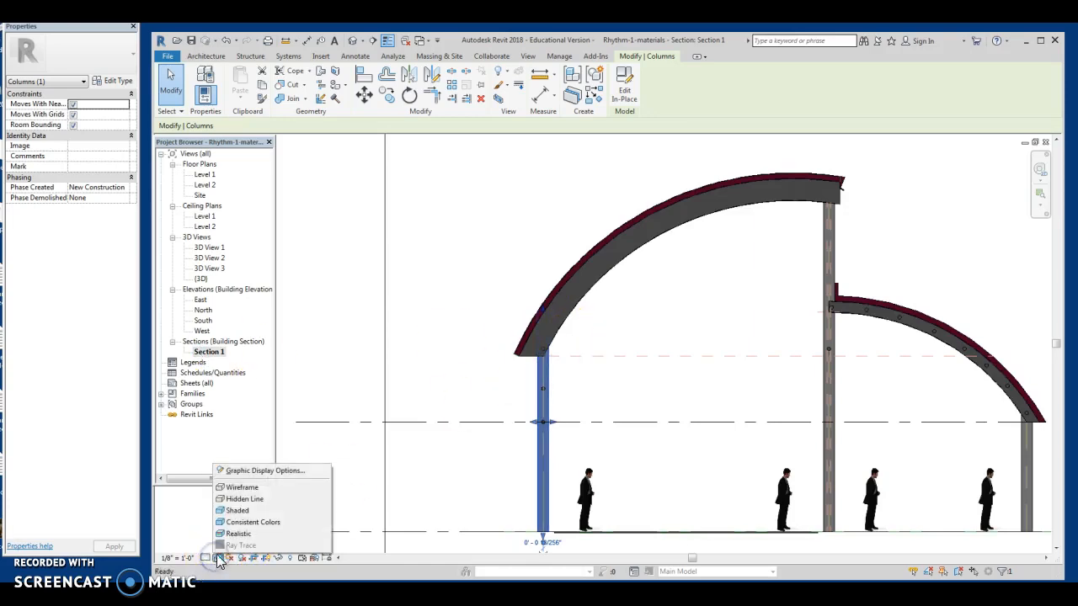
left_click(241, 487)
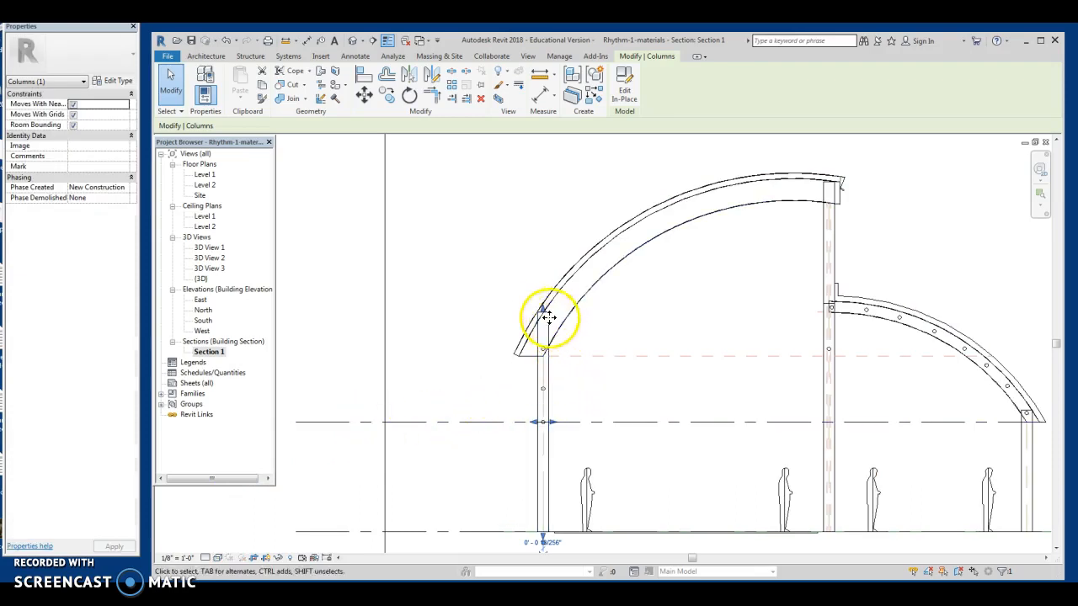
Lower the top end of the selected outer column beneath the large curved roof slightly
left_click_drag(543, 309, 542, 325)
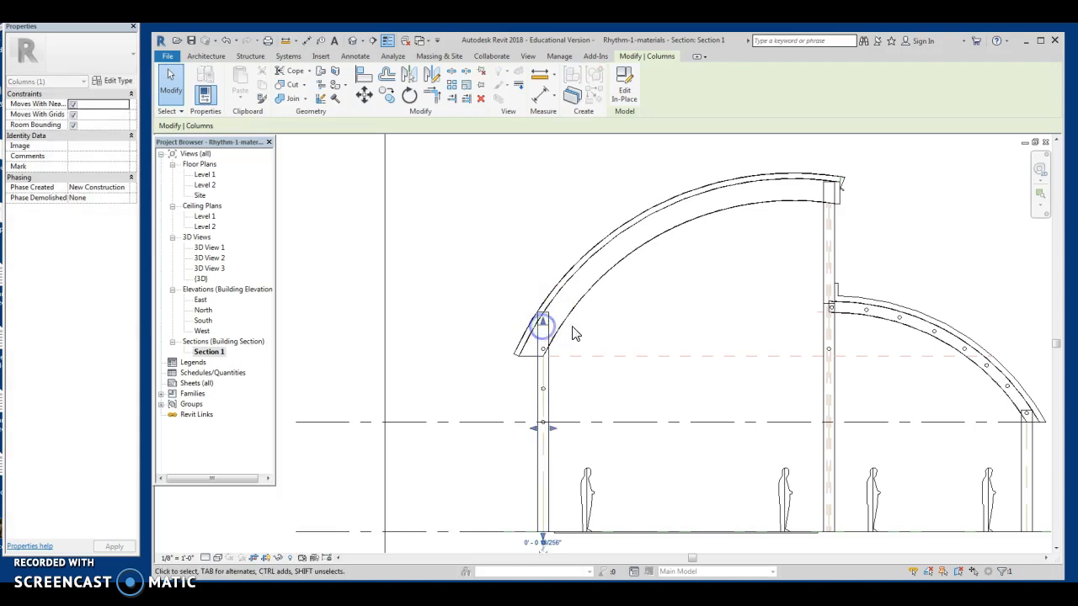
left_click(578, 334)
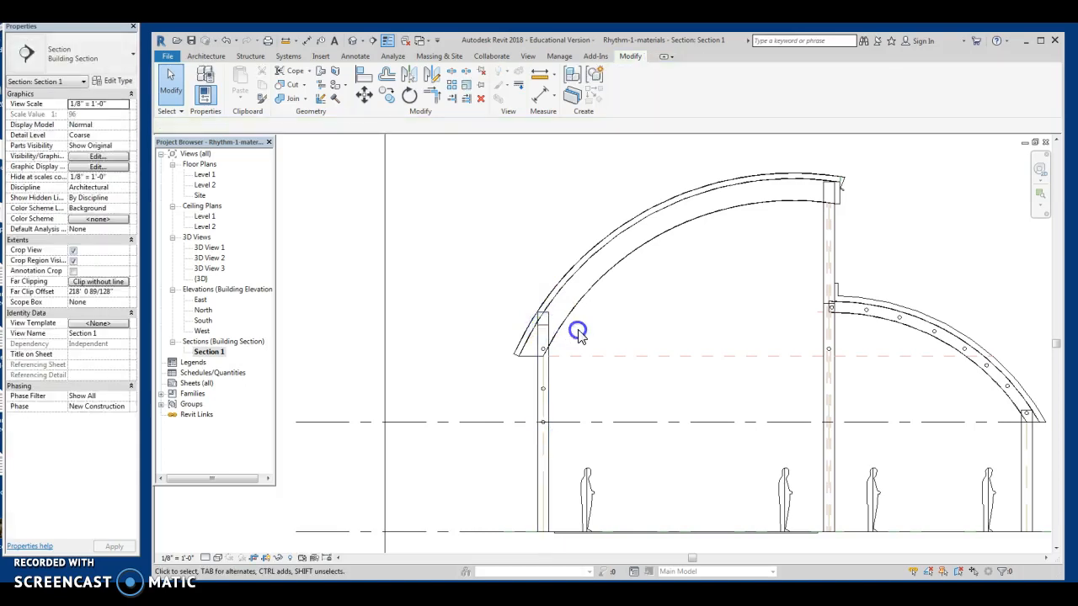
Delete the end column at the first crossing of the upper grid line pair in the Level 1 floor plan
double_click(204, 174)
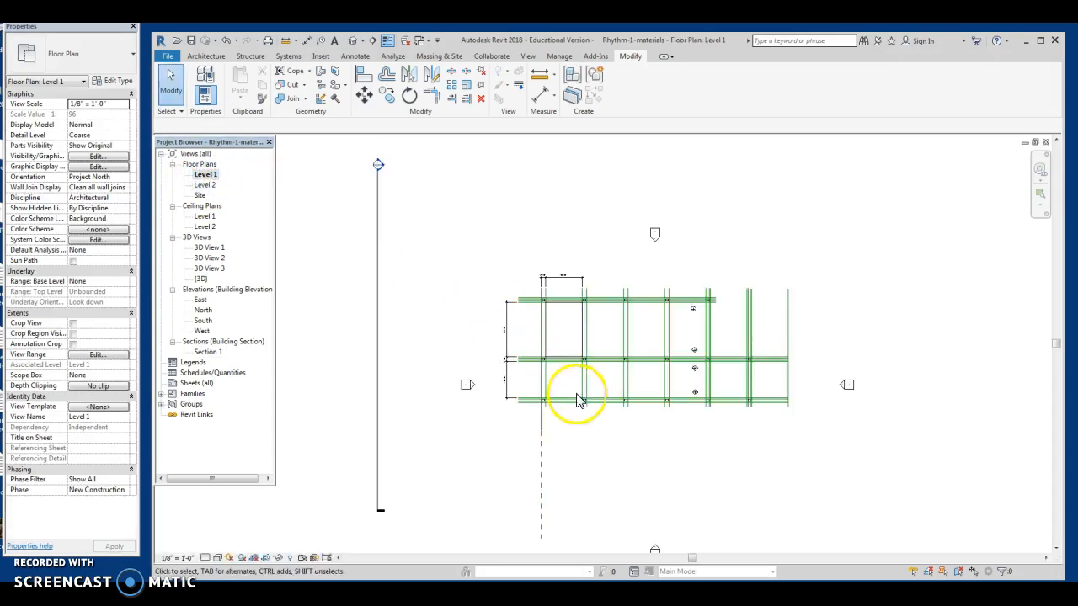
scroll(549, 313, "up", 3)
left_click(552, 301)
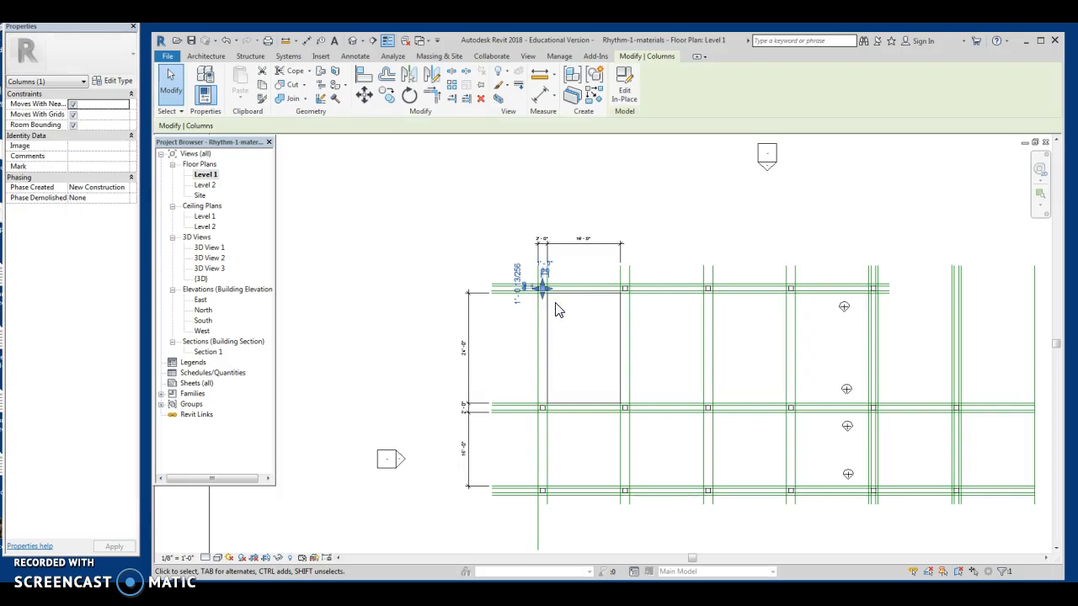
key("Delete")
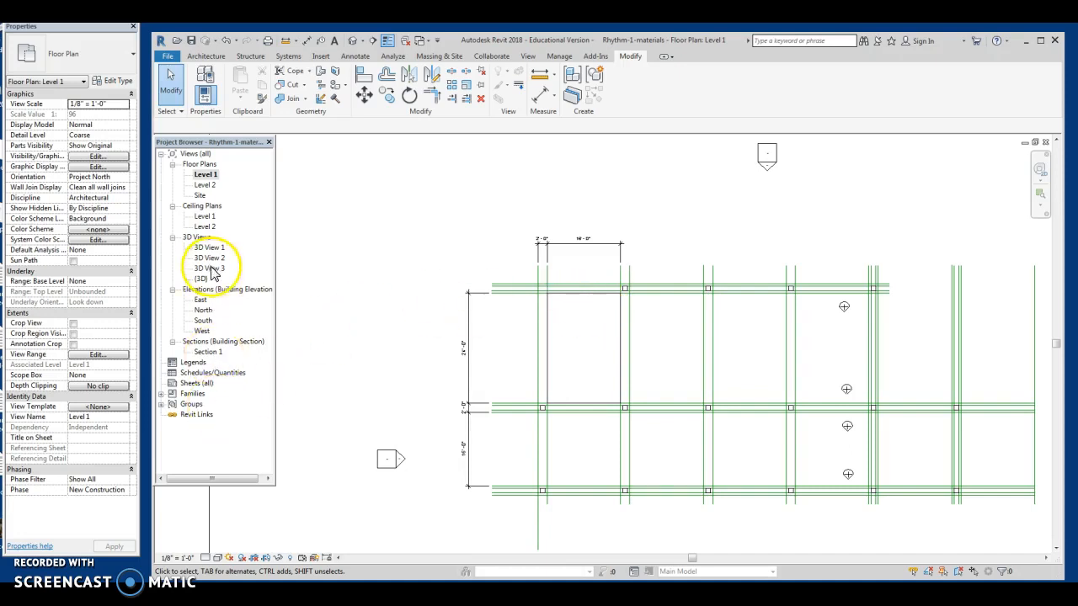
Examine the remaining outer column in Section 1, and the rafter-1 reference plane and section line in the Level 1 plan
double_click(203, 353)
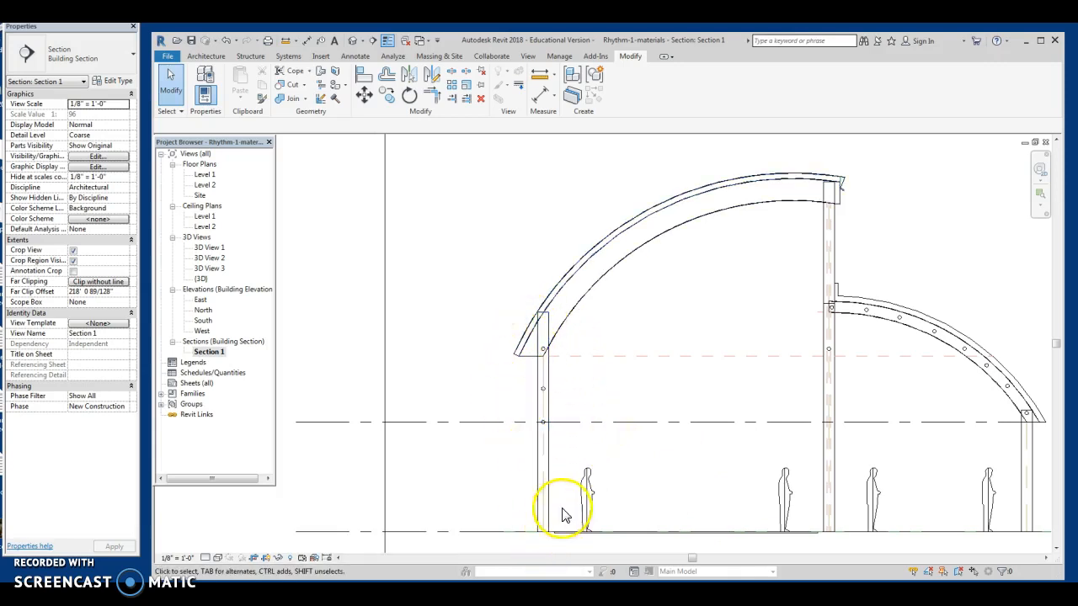
middle_click_drag(548, 494, 519, 464)
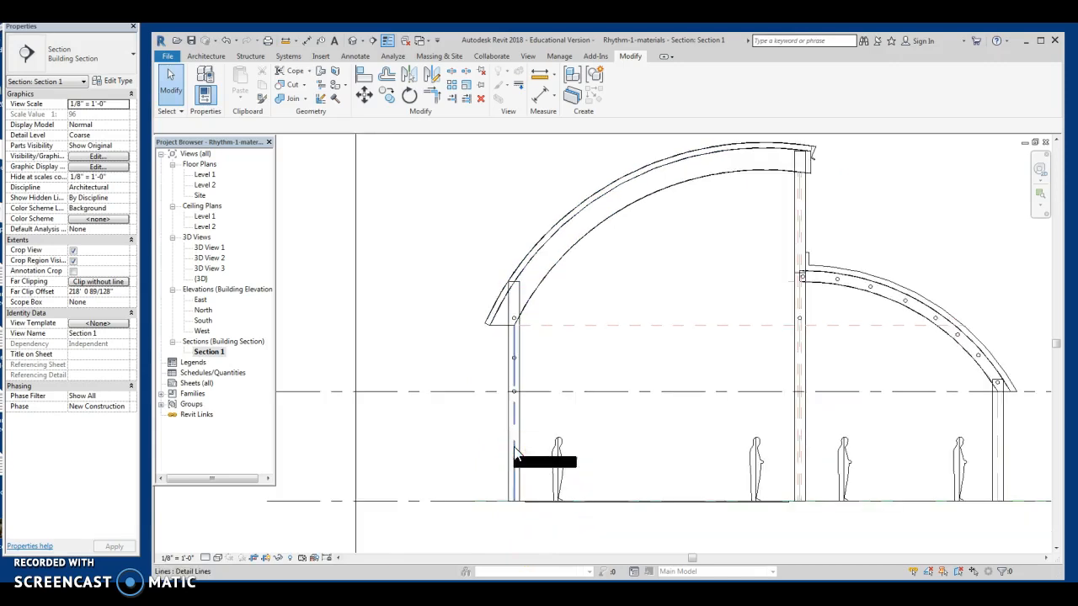
double_click(205, 175)
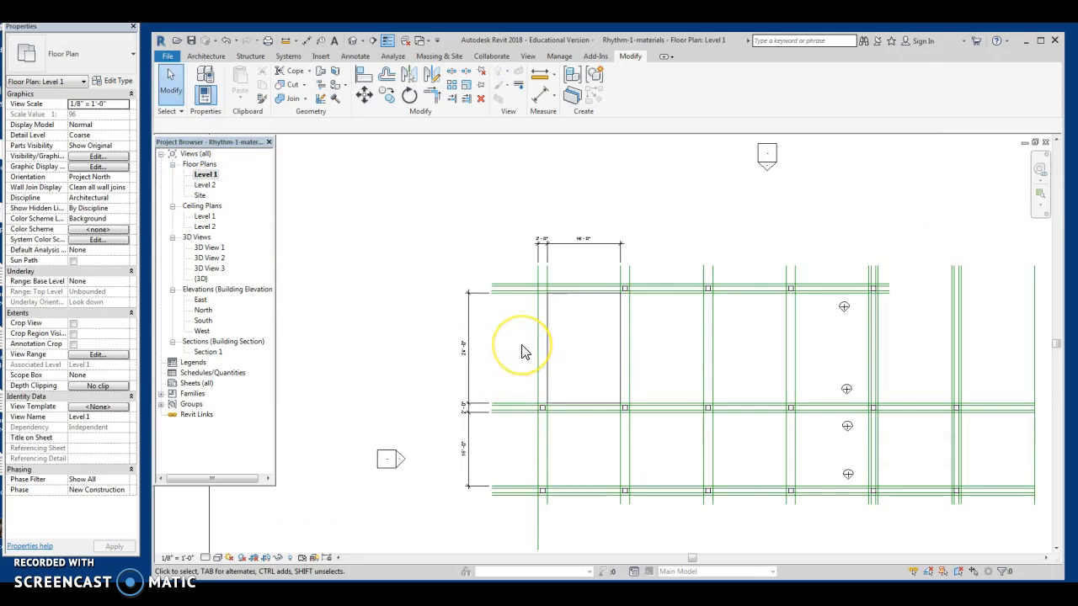
scroll(522, 352, "down", 3)
middle_click_drag(541, 492, 520, 428)
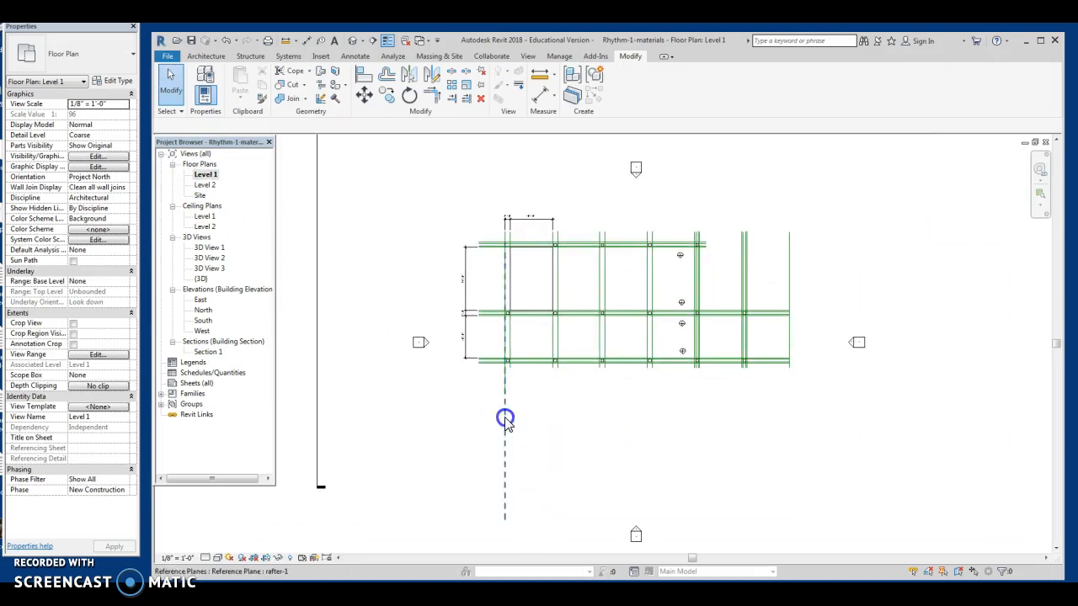
left_click(505, 421)
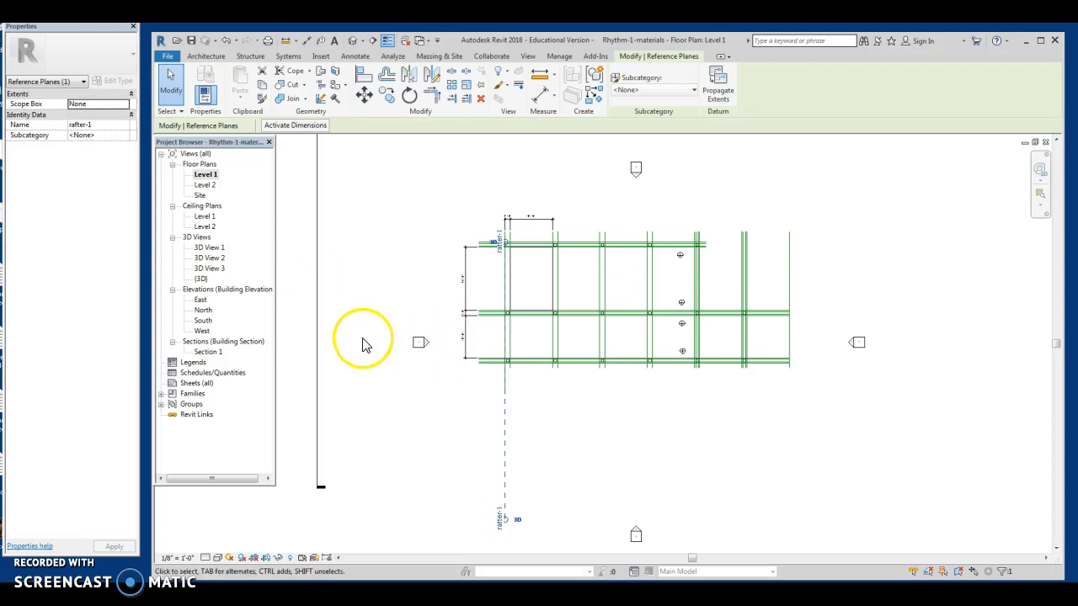
scroll(364, 311, "down", 2)
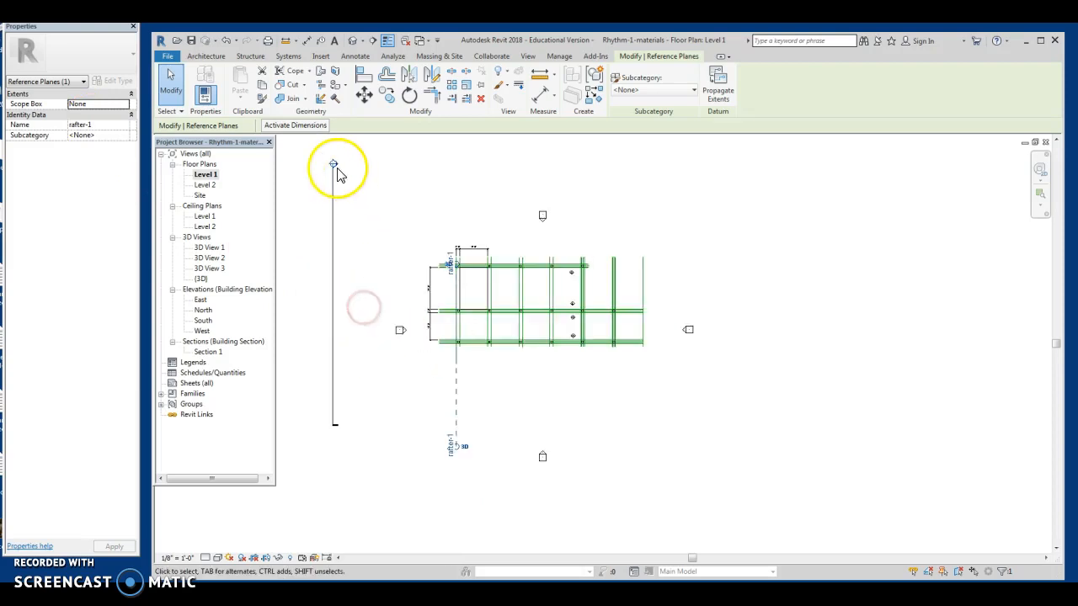
Create an in-place model in the Columns category from the Section 1 view, keeping the default name
double_click(208, 352)
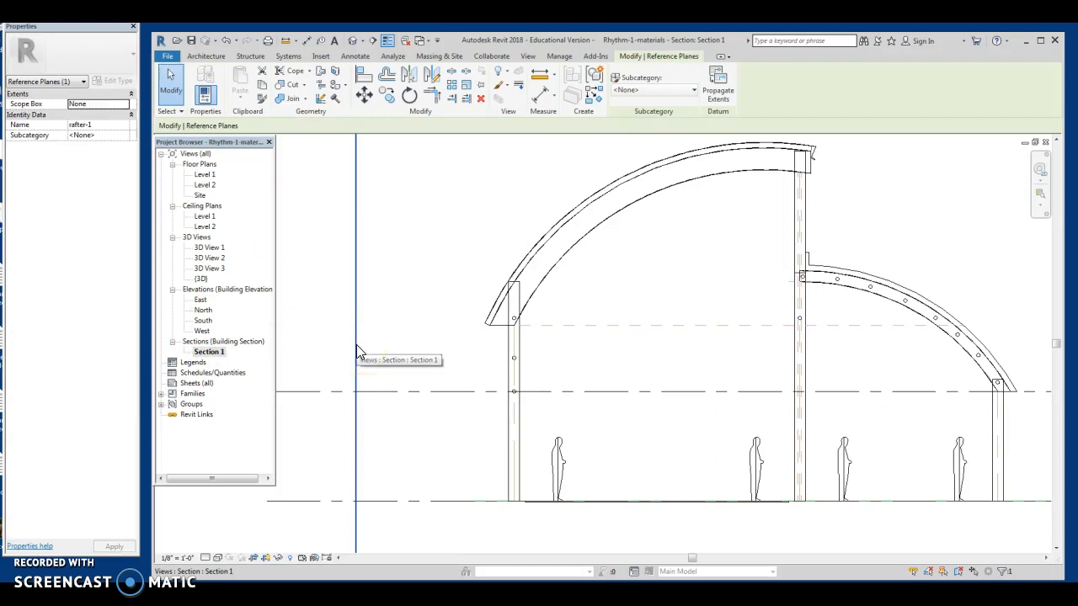
left_click(214, 57)
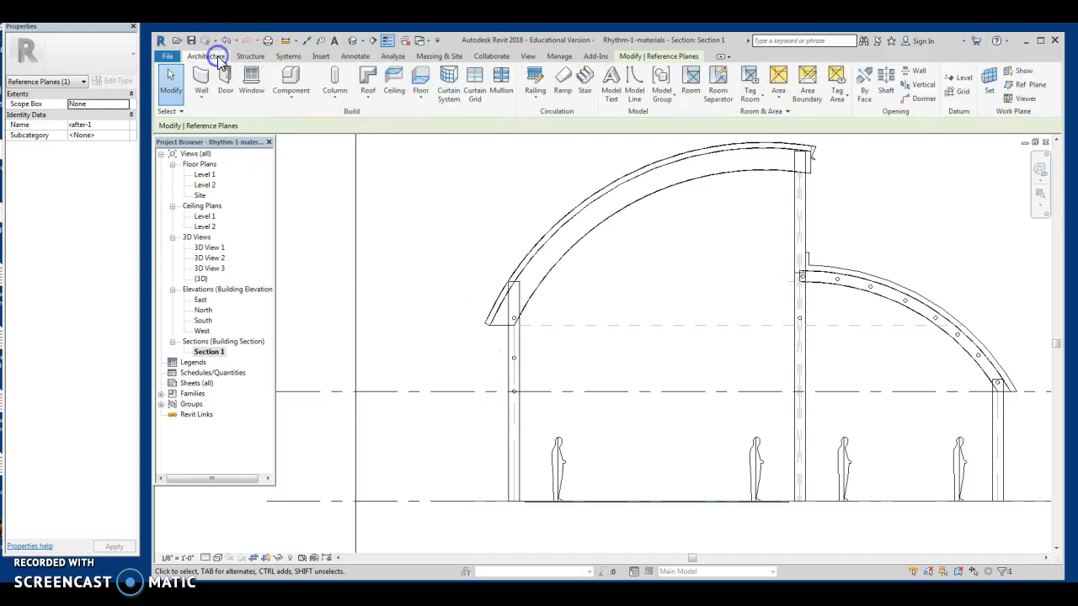
left_click(292, 100)
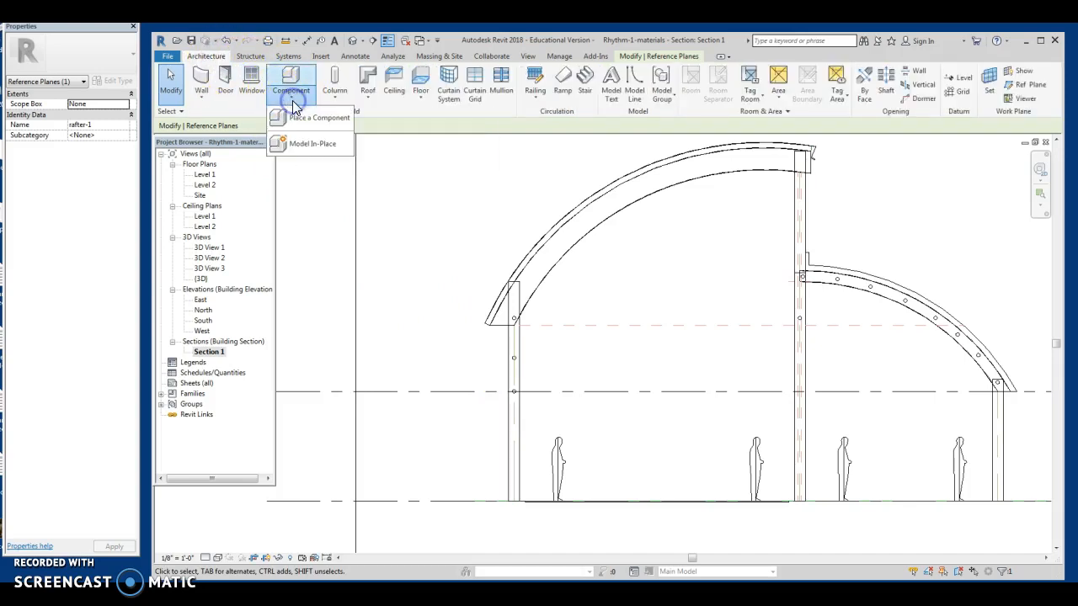
left_click(299, 145)
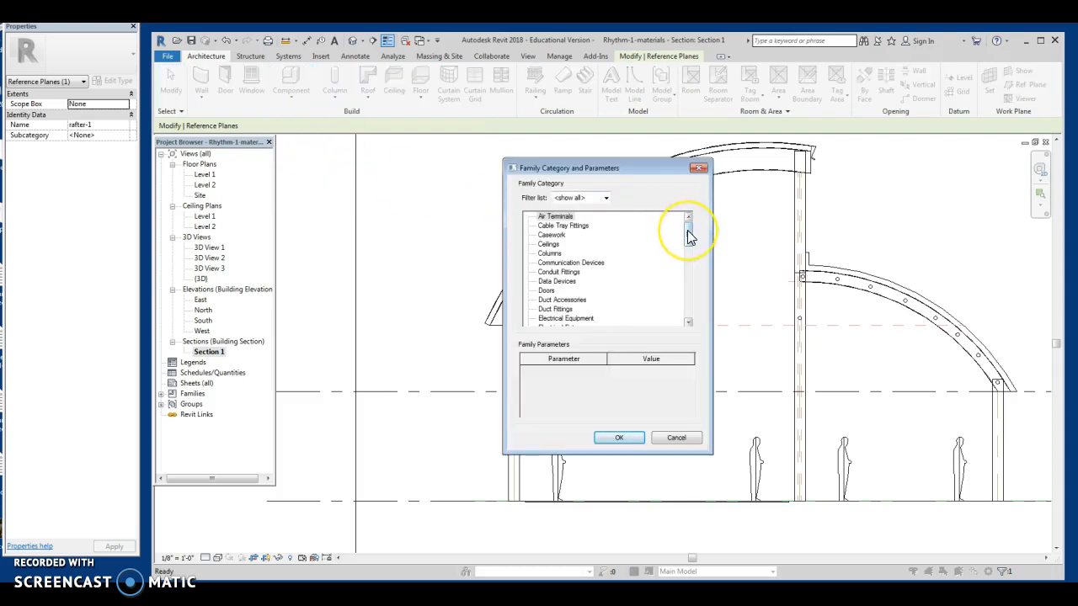
left_click(551, 253)
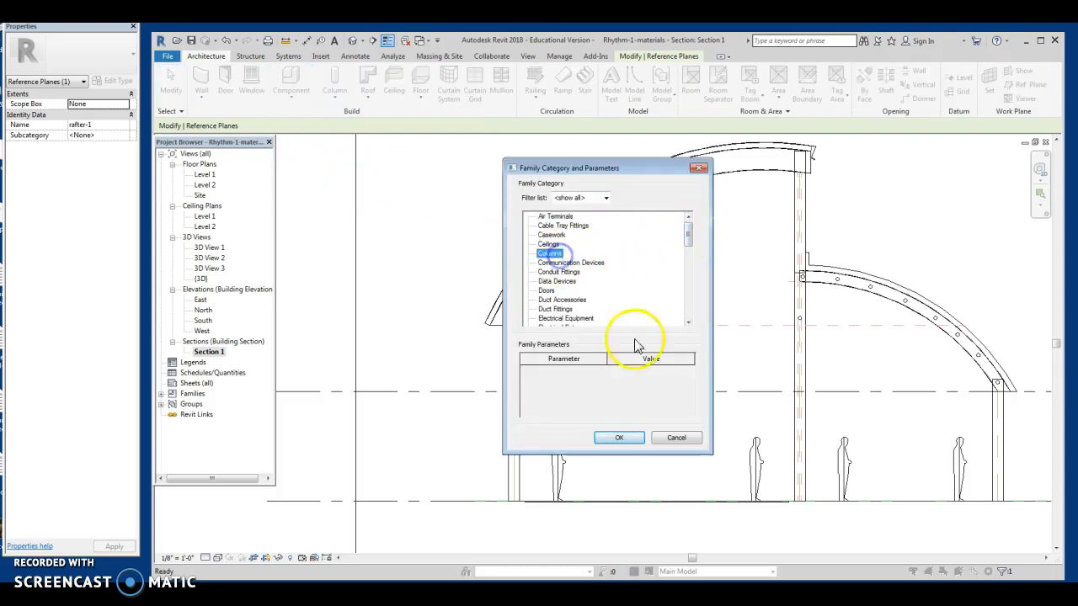
left_click(610, 441)
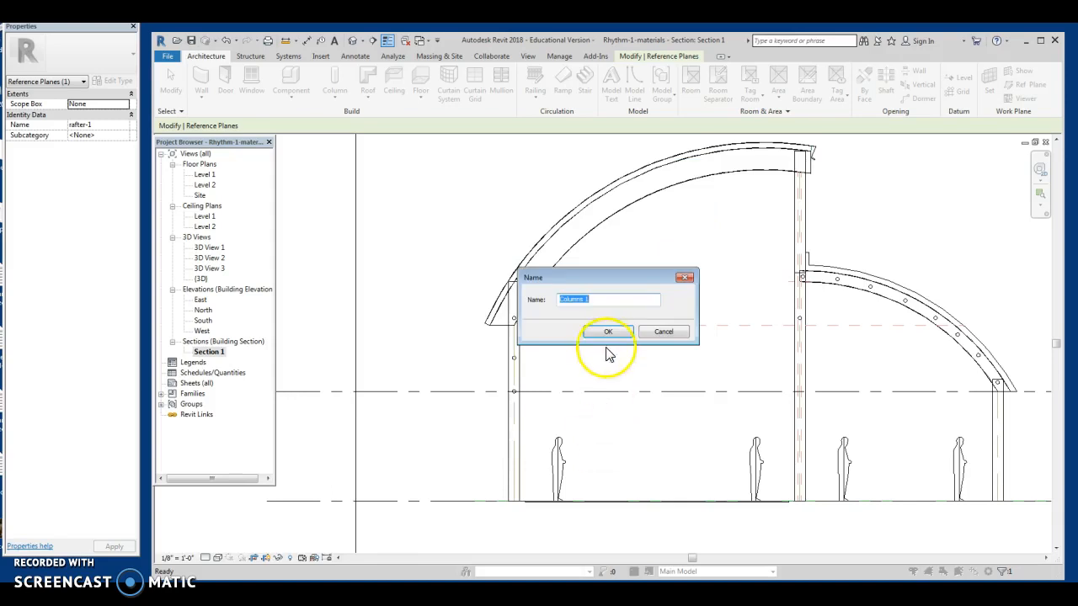
left_click(607, 333)
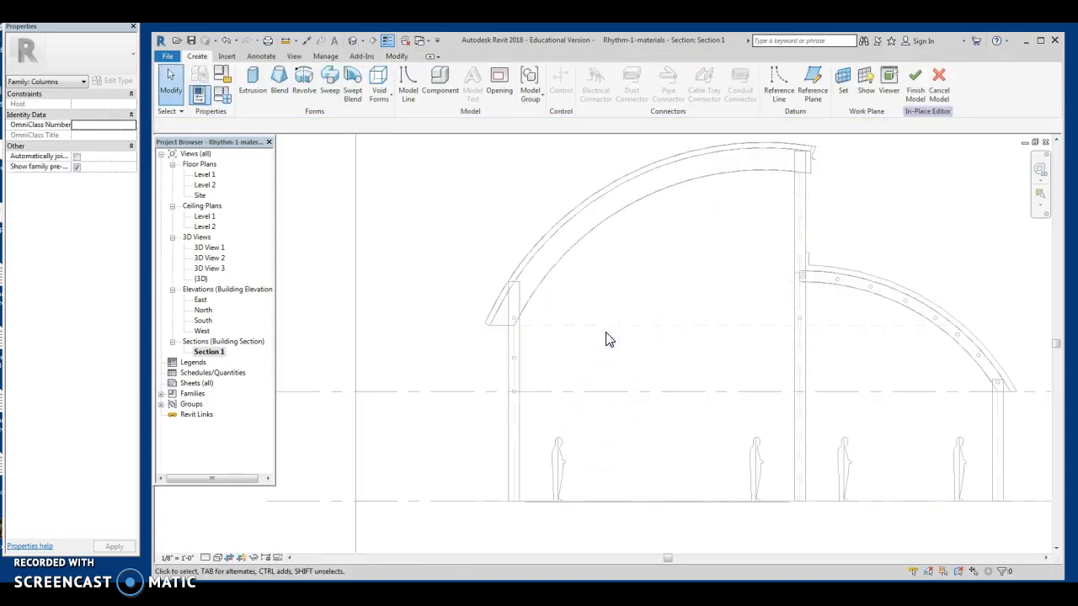
Start an extrusion and pick both sides and the base of the outer column beneath the large roof as sketch lines
left_click(255, 82)
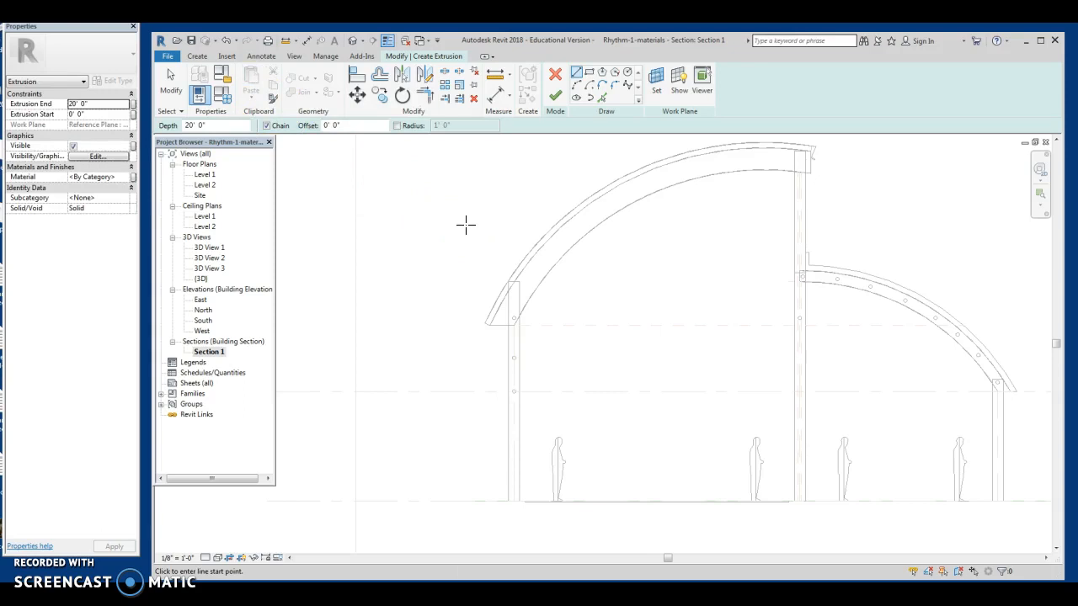
left_click(603, 99)
left_click(511, 370)
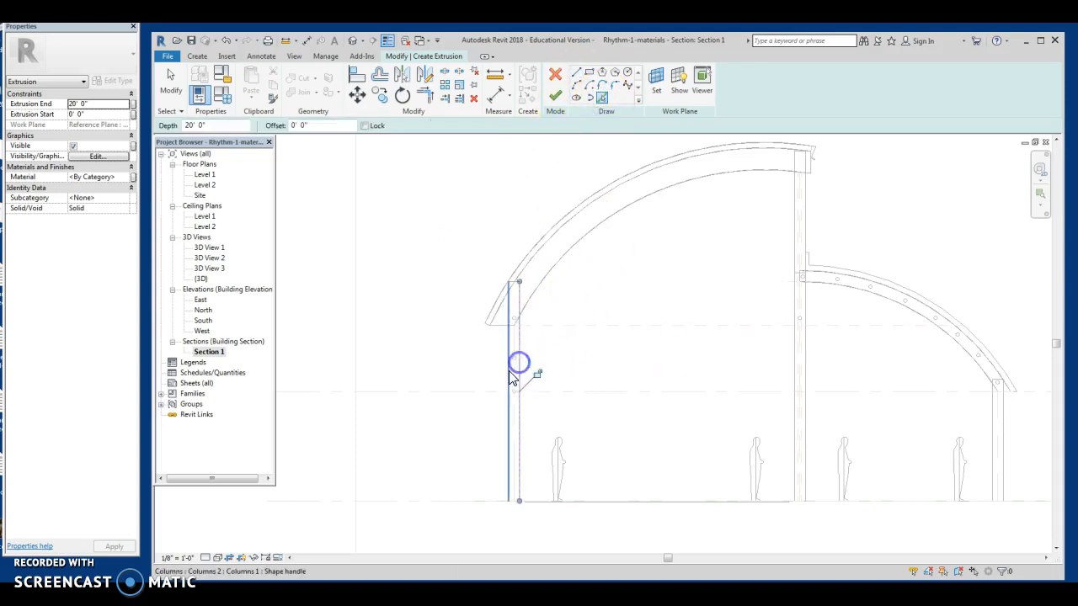
scroll(510, 504, "up", 4)
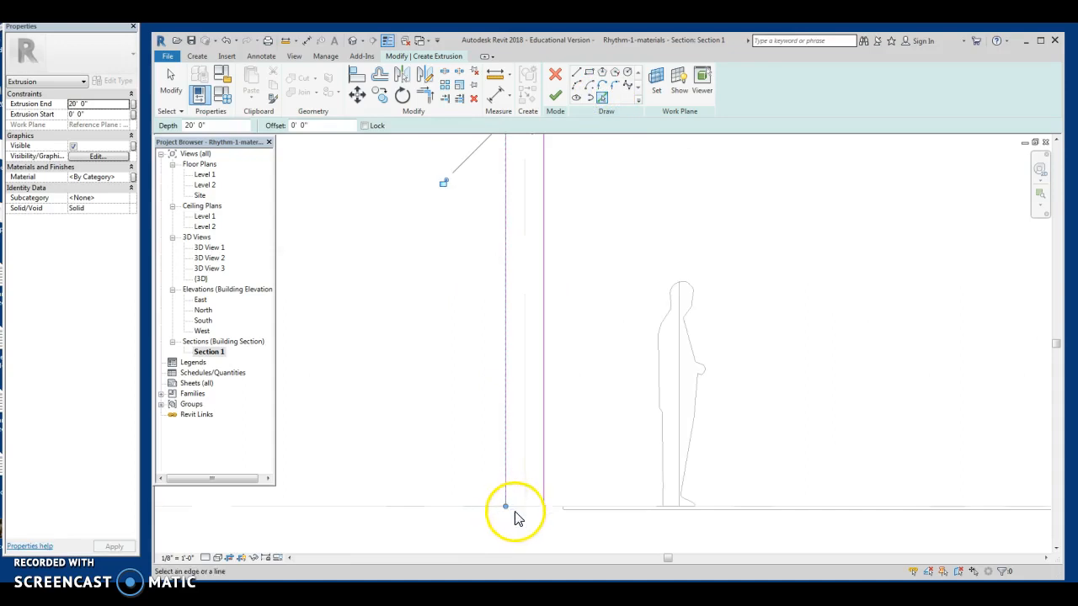
left_click(521, 508)
scroll(543, 353, "down", 2)
scroll(541, 329, "down", 2)
mouse_move(542, 322)
middle_mouse_down()
mouse_move(547, 375)
mouse_move(533, 381)
middle_mouse_up()
scroll(532, 380, "down", 1)
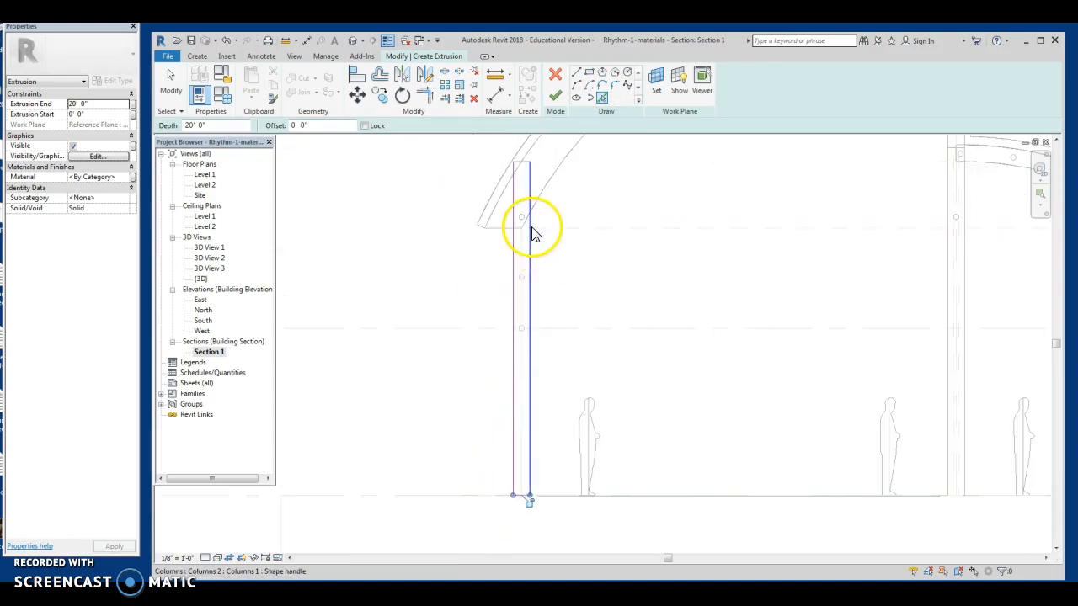
Sketch a horizontal line across the column between its two side lines, just above the rafter's lower end
scroll(518, 210, "up", 2)
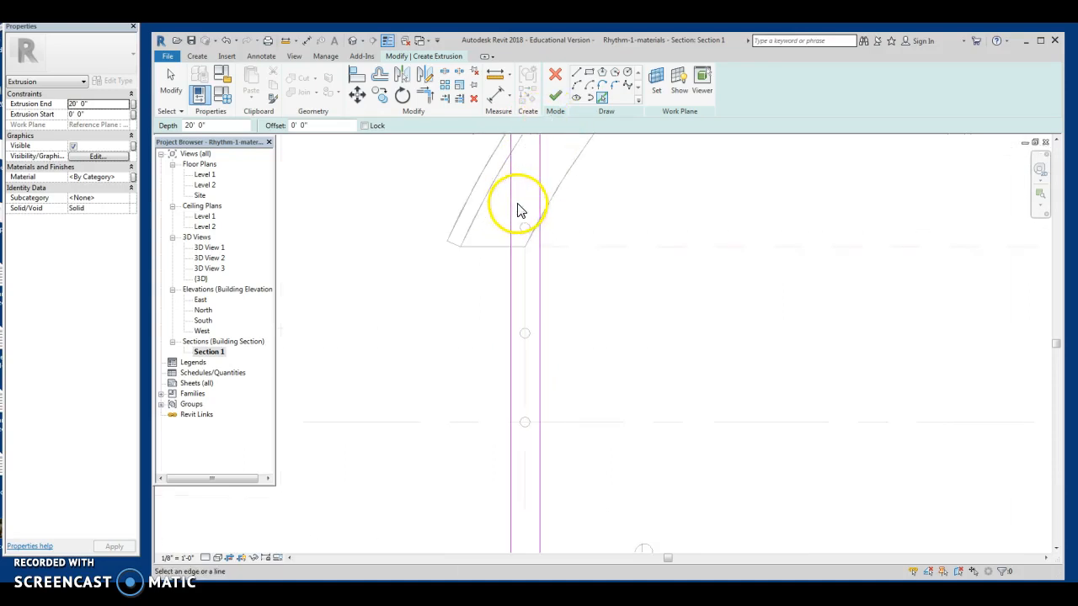
left_click(576, 73)
left_click(511, 208)
left_click(539, 208)
key("Escape")
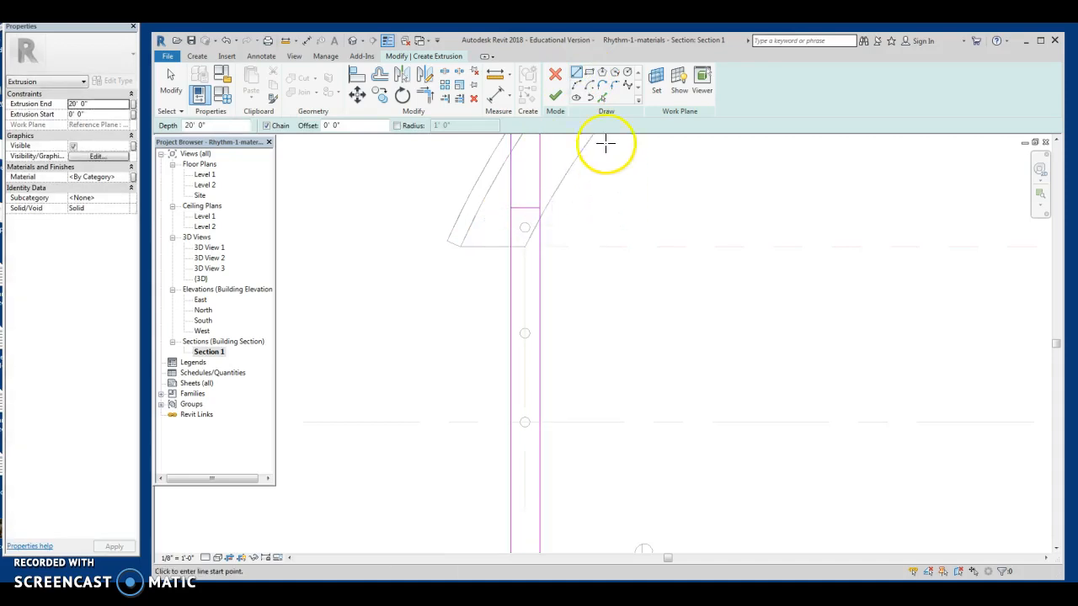
Sketch a semicircular arc on top of the horizontal line, spanning the column's width
left_click(577, 87)
left_click(512, 208)
left_click(539, 208)
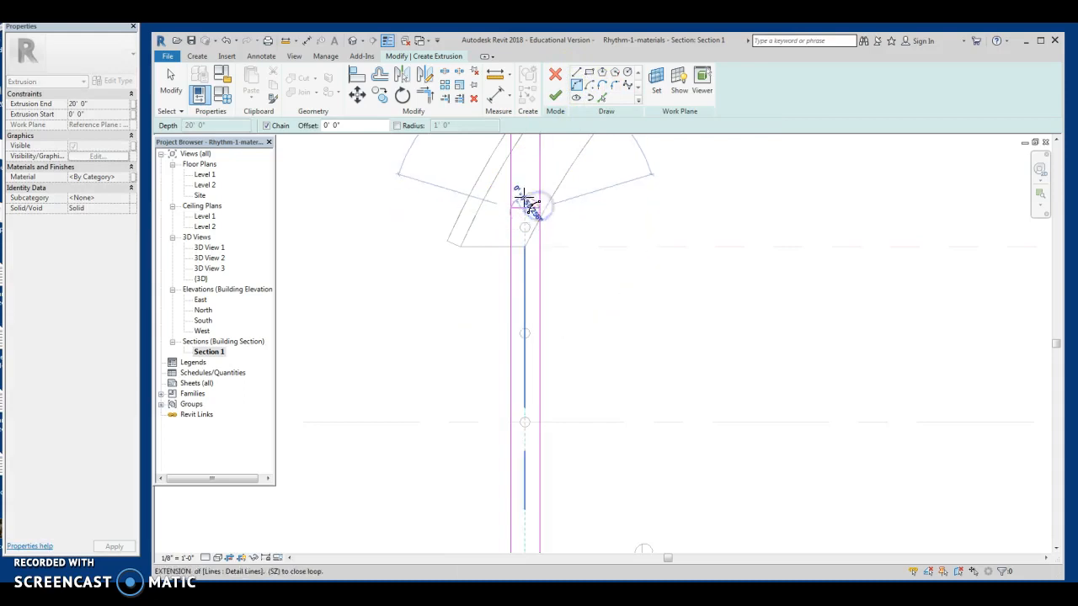
left_click(524, 195)
key("Escape")
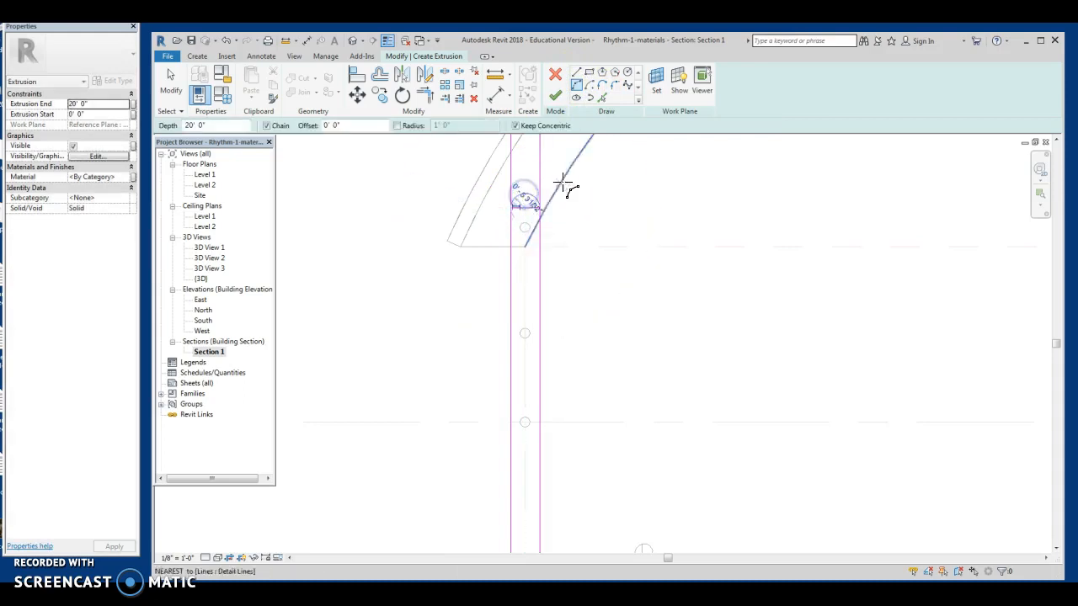
mouse_move(597, 226)
middle_mouse_down()
mouse_move(602, 243)
mouse_move(578, 306)
middle_mouse_up()
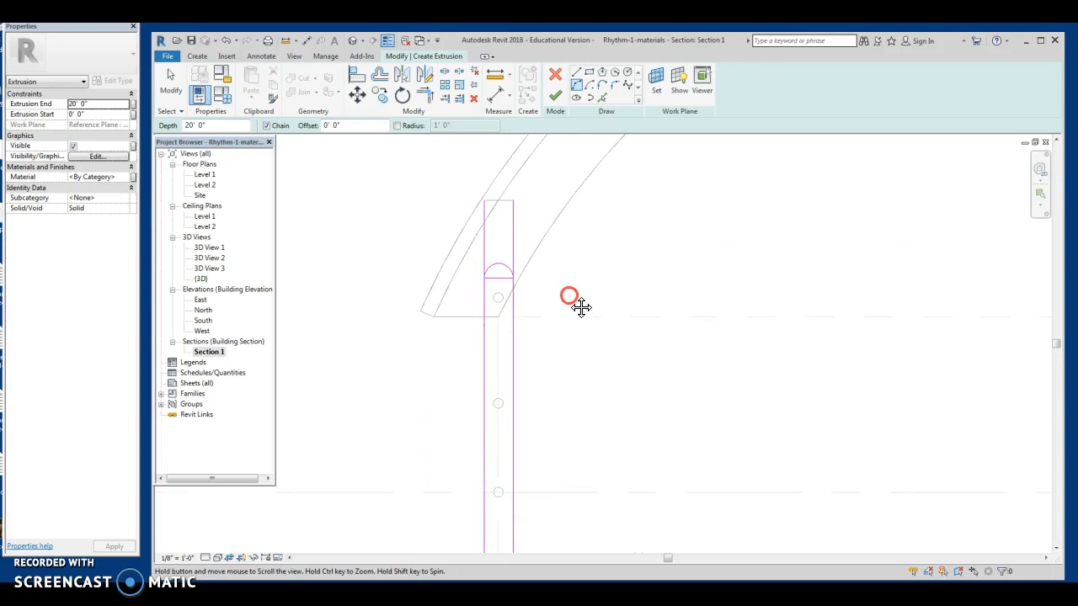
key("Escape")
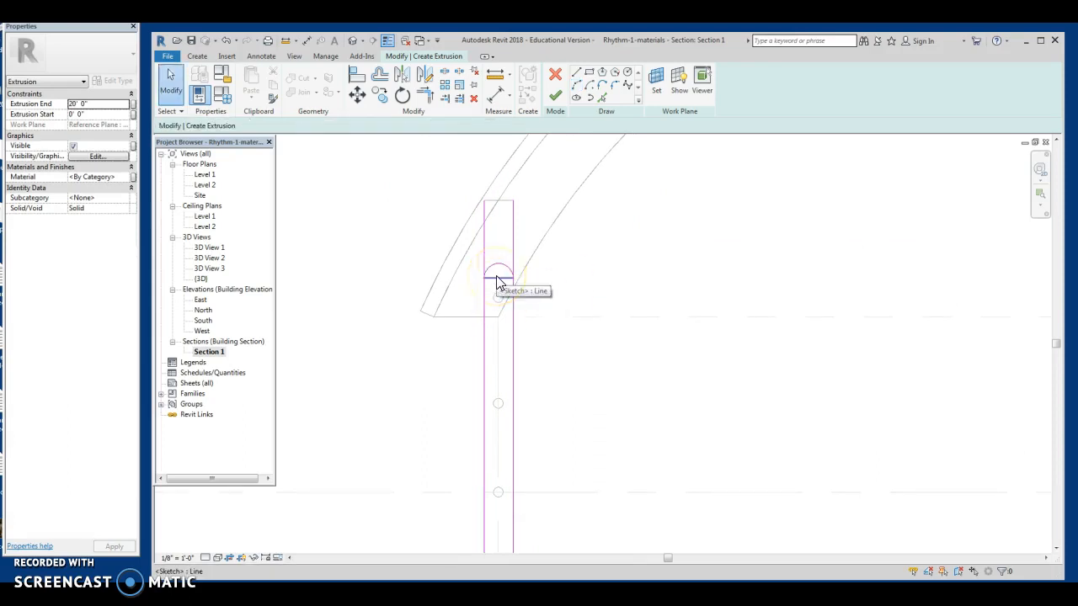
Trim the column's side lines to the ends of the top arc and delete the horizontal line beneath it
scroll(503, 287, "down", 2)
middle_click_drag(539, 232, 447, 301)
scroll(446, 301, "down", 1)
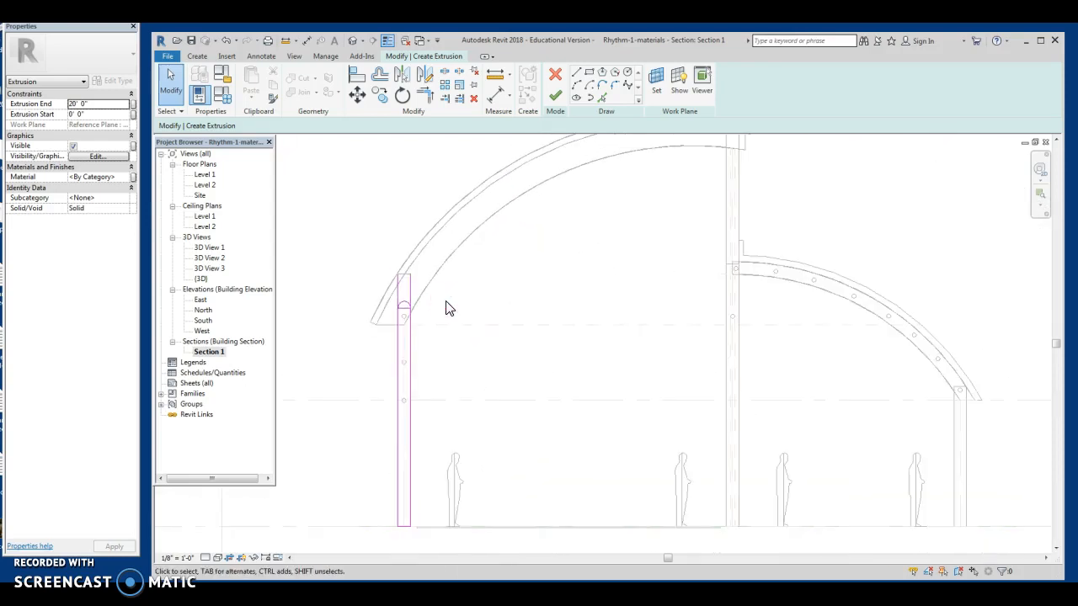
left_click(425, 326)
left_click(401, 300)
scroll(408, 305, "up", 3)
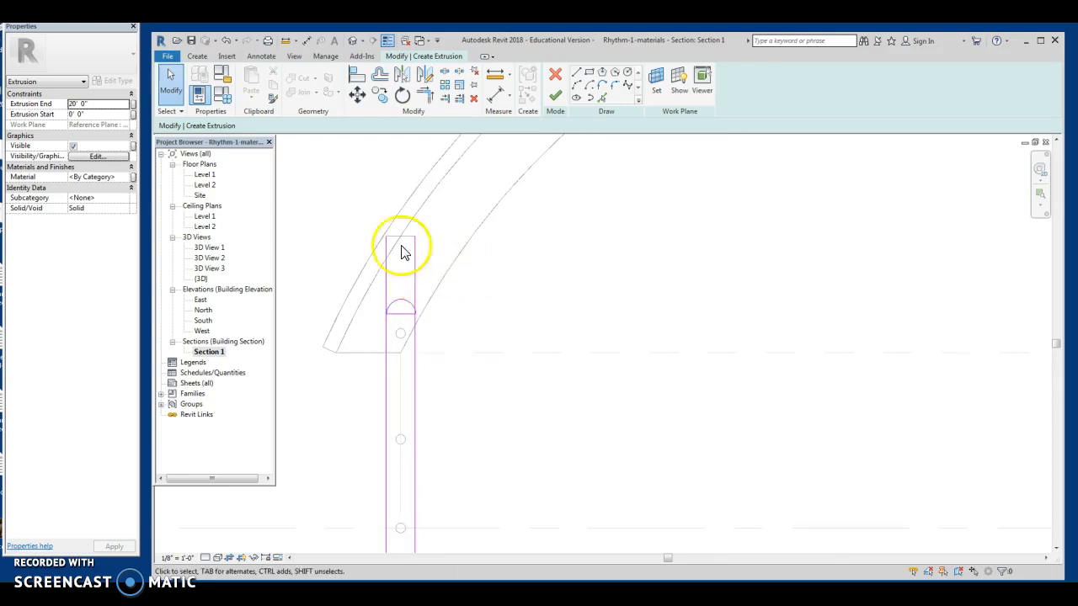
left_click(426, 97)
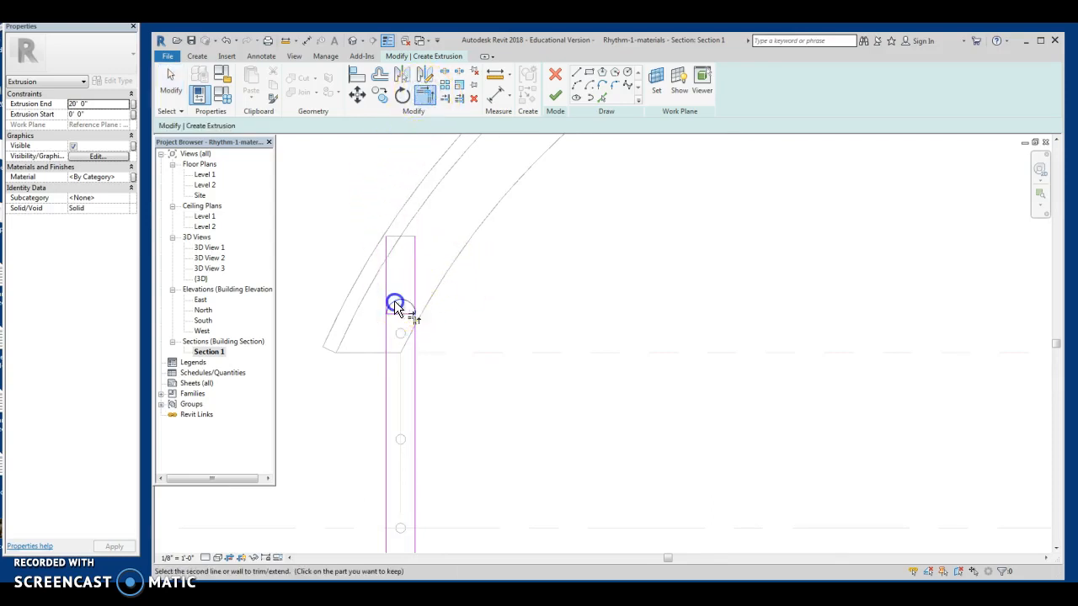
left_click(412, 312)
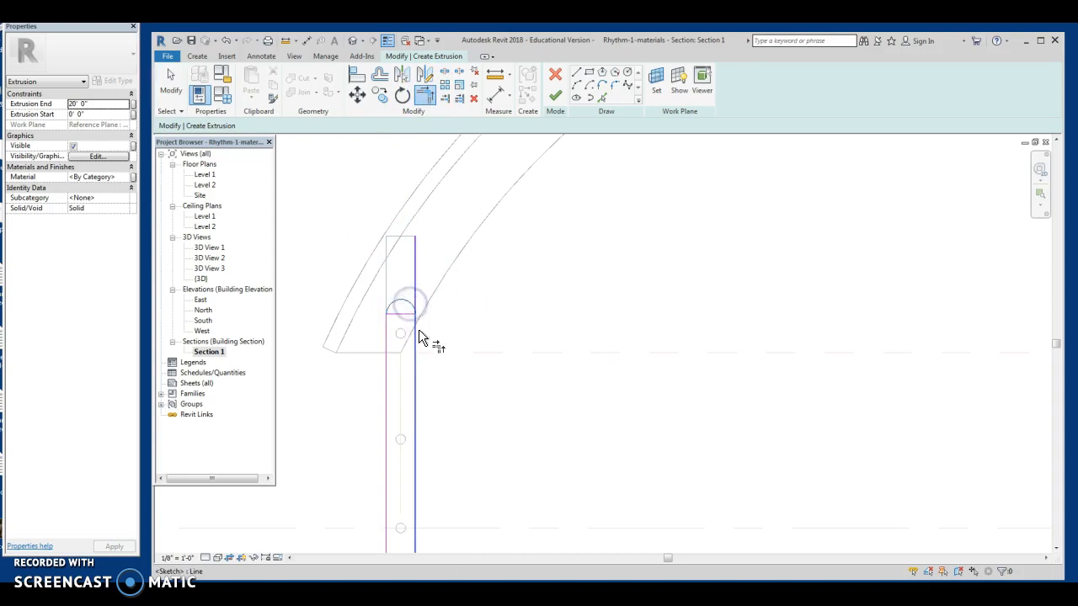
key("Escape")
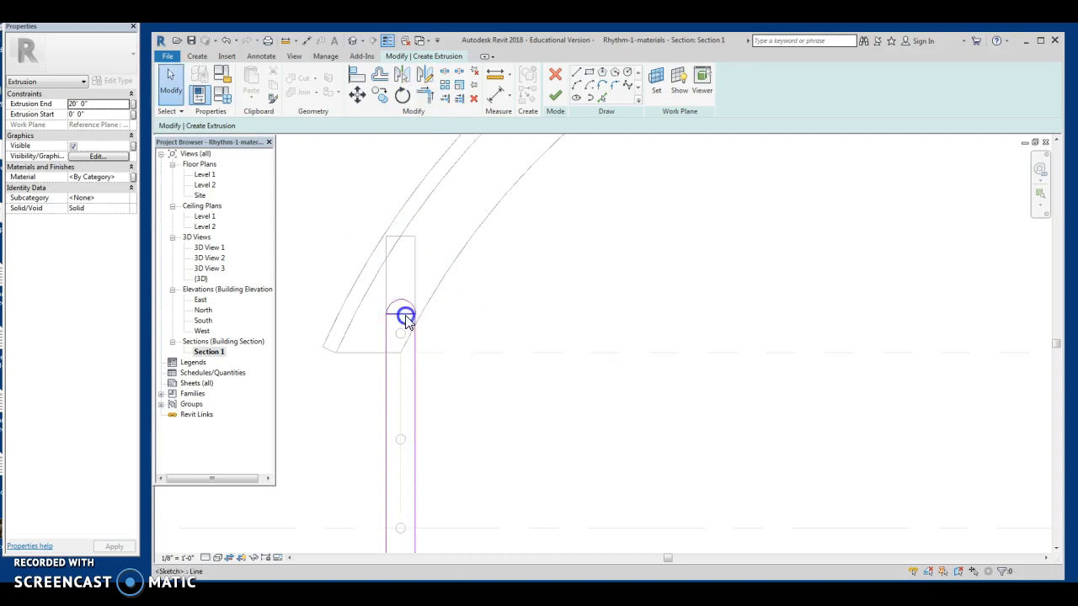
left_click(405, 316)
key("Delete")
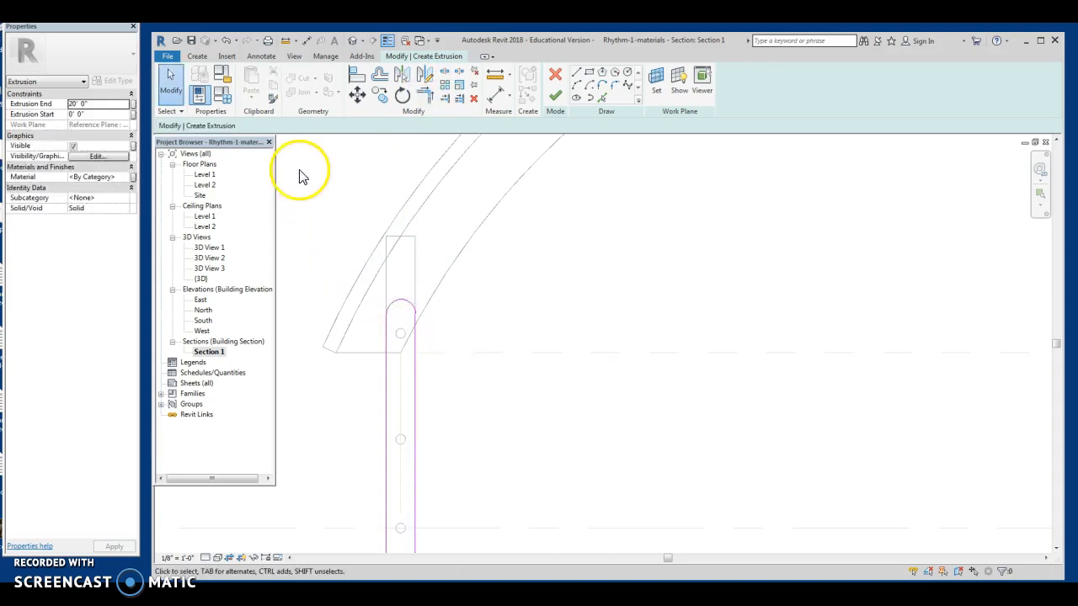
Measure the width of the column sketch between its two side lines at the base of the arc
left_click(286, 41)
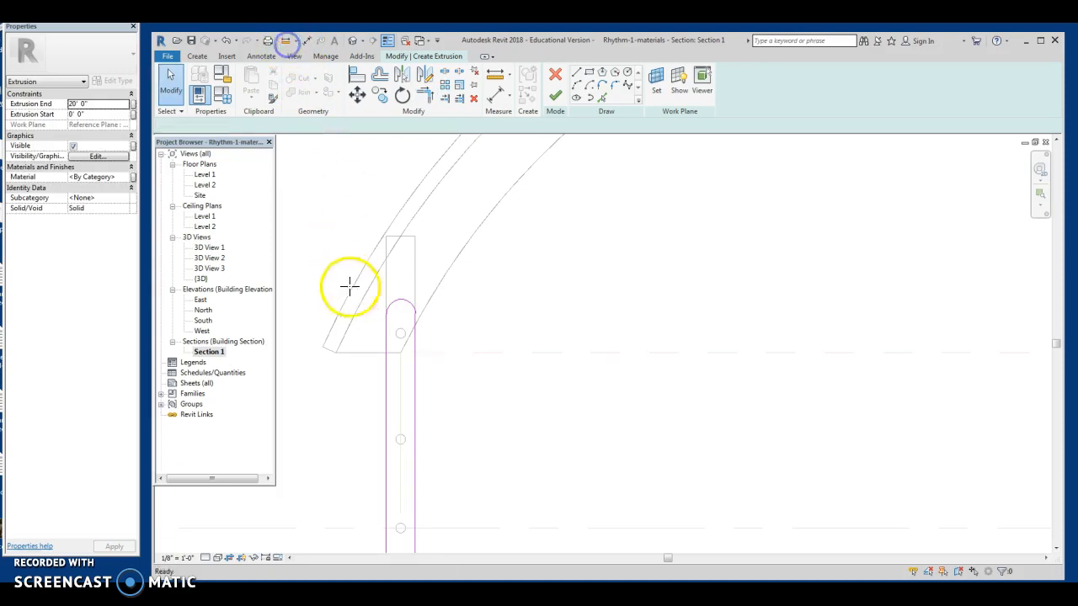
left_click(385, 314)
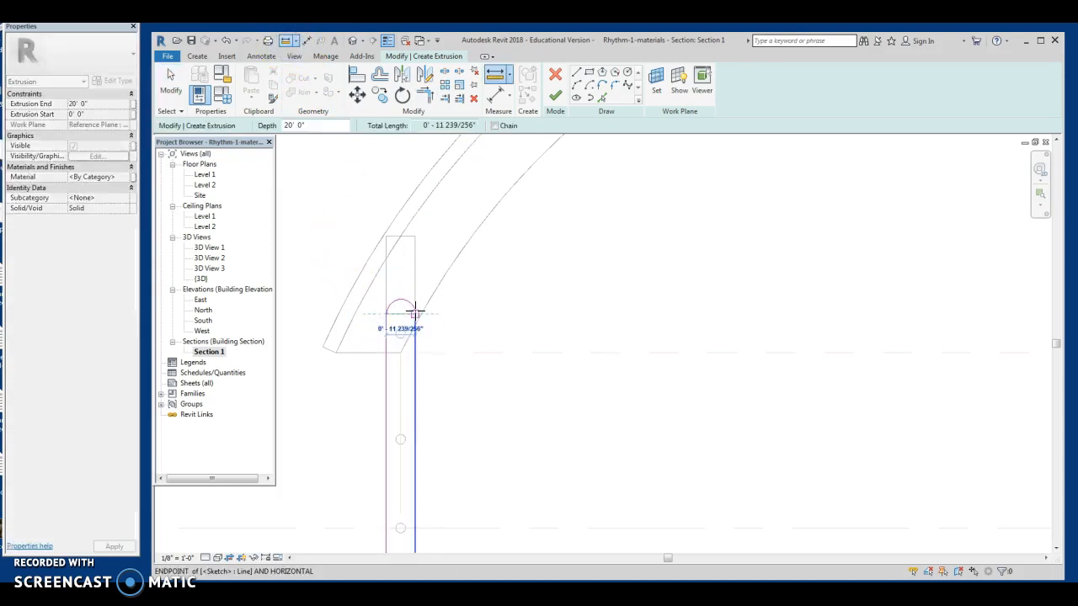
scroll(415, 310, "up", 3)
left_click(409, 320)
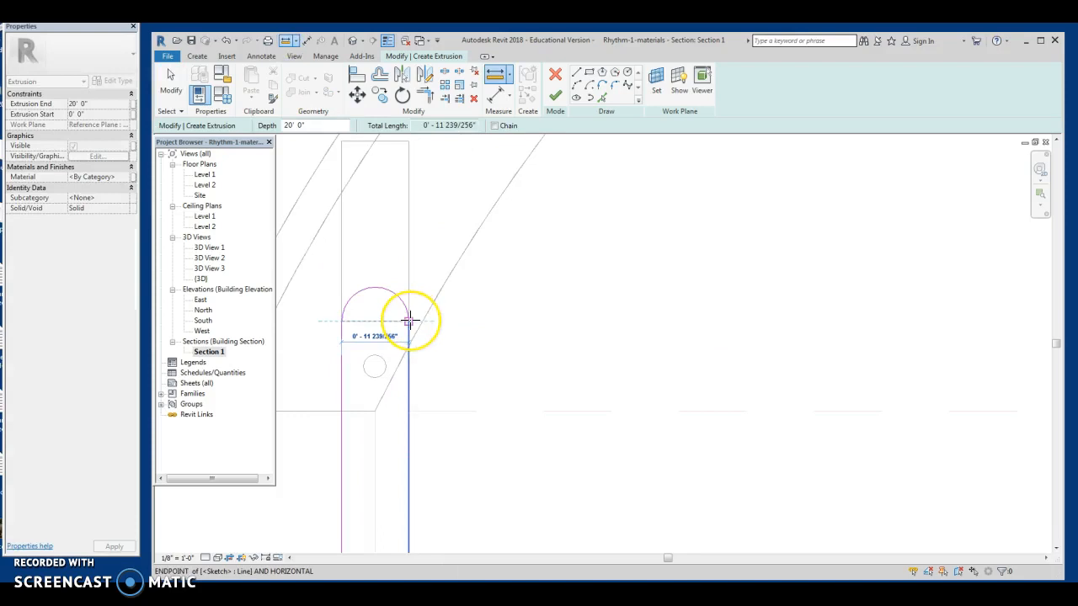
key("Escape")
key("Escape")
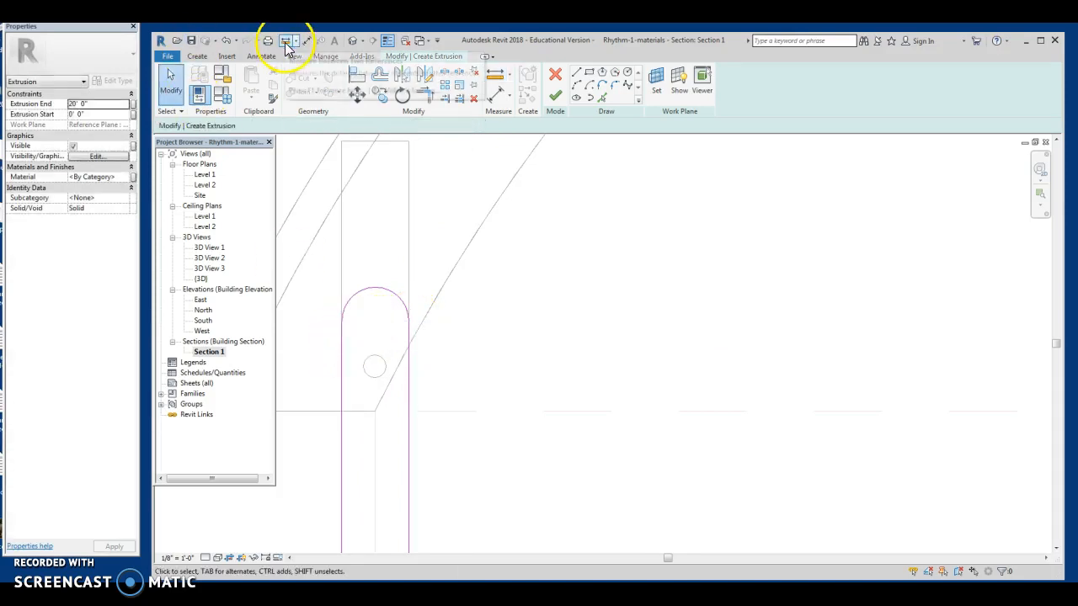
left_click(287, 43)
left_click(341, 331)
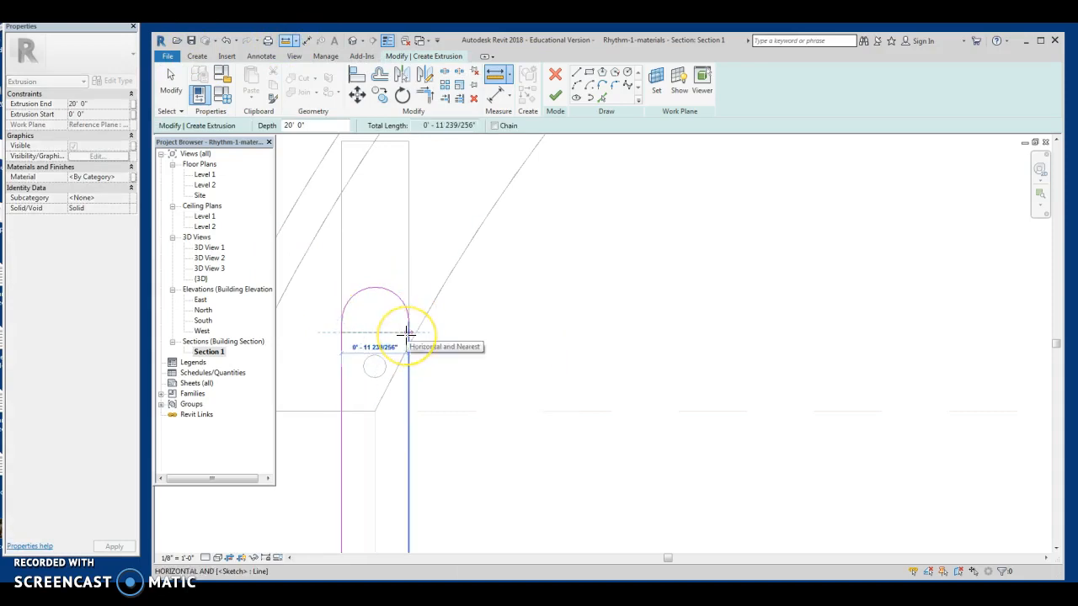
key("Escape")
key("Escape")
Delete the column sketch's two side lines and its top arc, keeping the base line
scroll(404, 330, "down", 5)
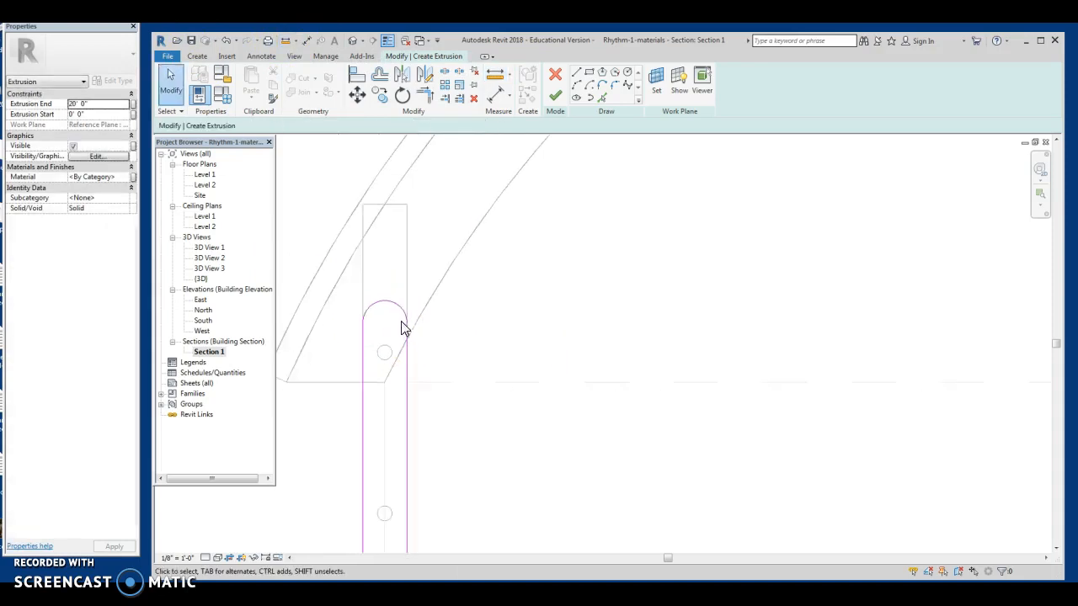
scroll(401, 322, "down", 2)
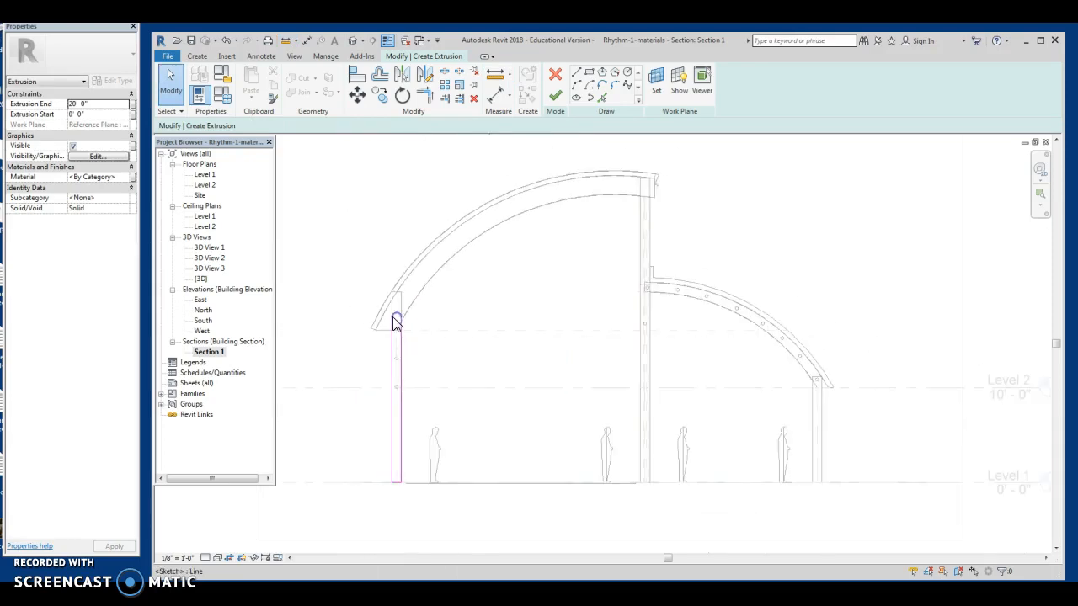
left_click(413, 347)
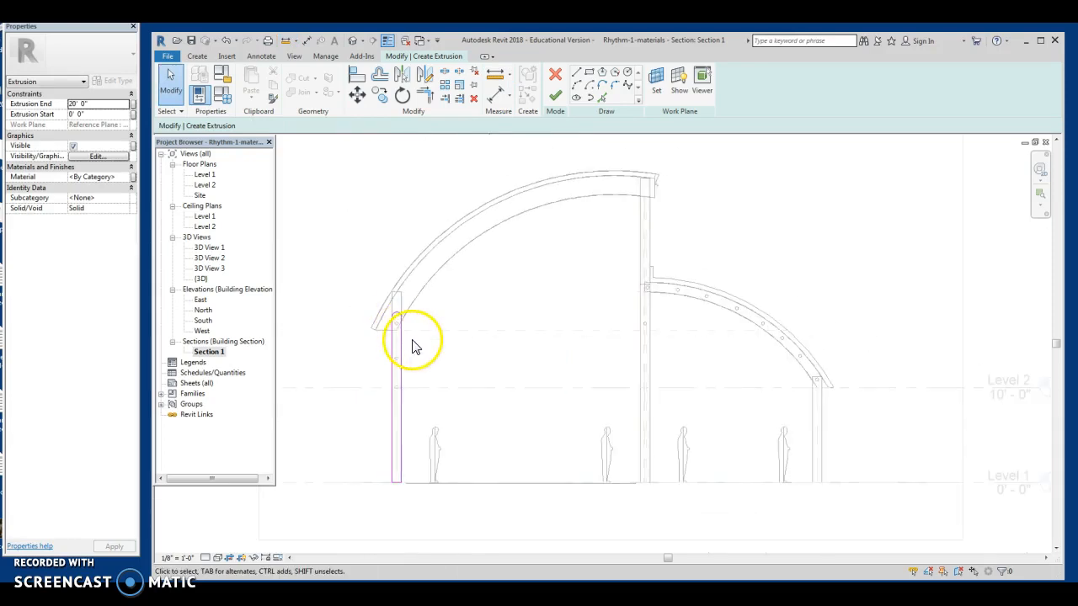
scroll(409, 341, "up", 2)
middle_click_drag(401, 341, 404, 226)
scroll(404, 318, "down", 2)
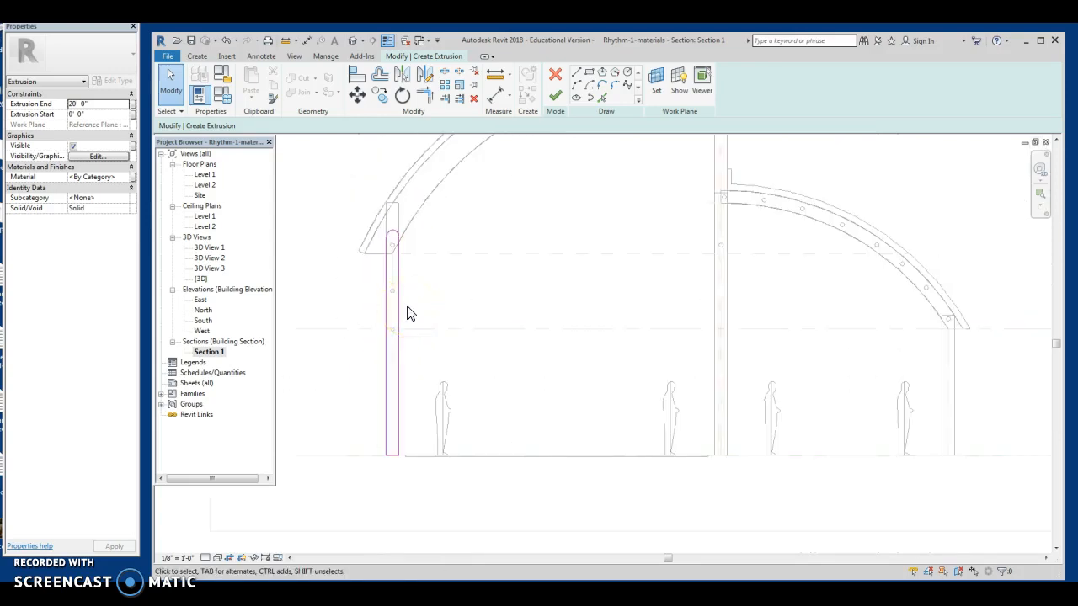
left_click(399, 277)
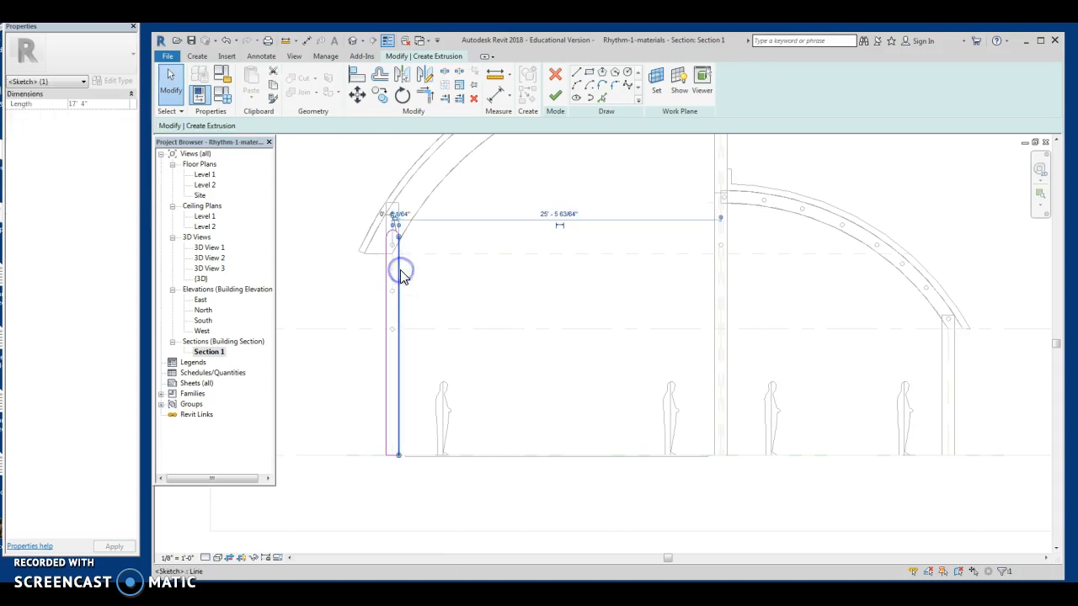
key("Delete")
left_click(385, 267)
key("Delete")
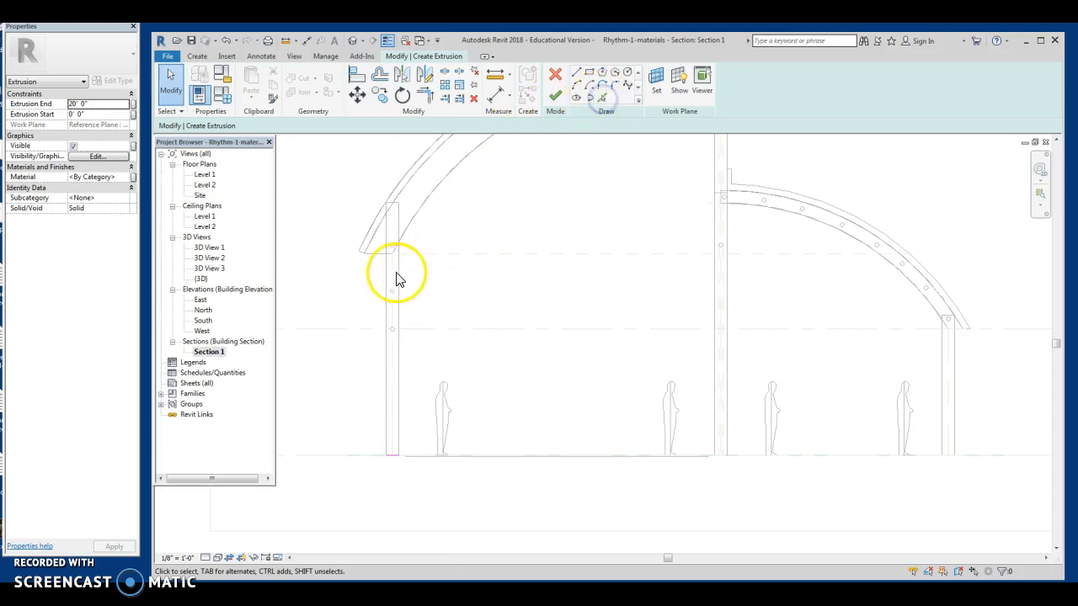
Pick the column's centerline as a sketch line and offset a copy 0' 4" to each side
left_click(604, 101)
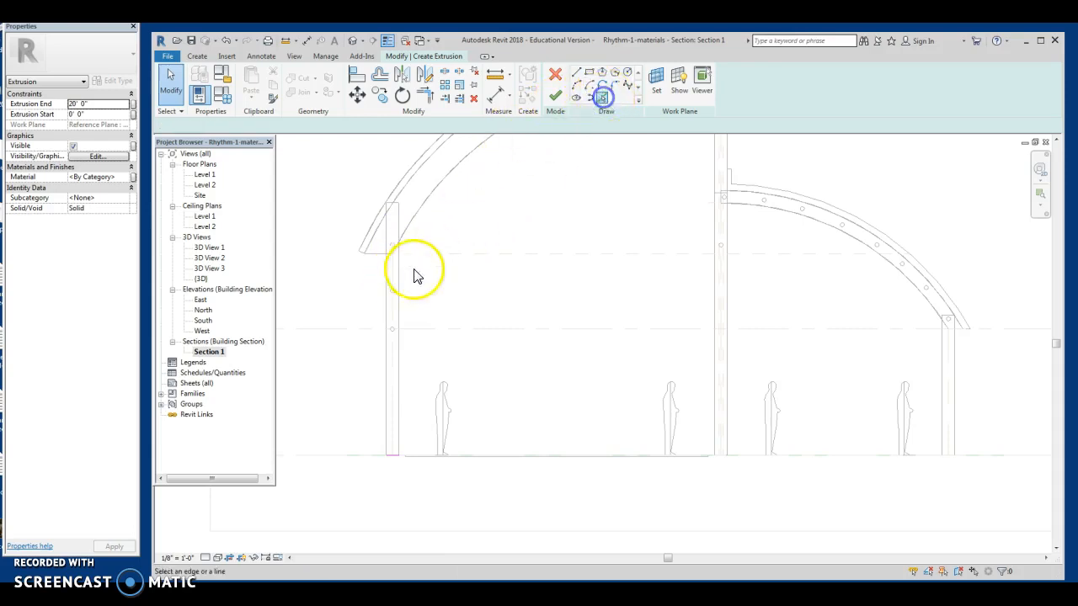
left_click(391, 272)
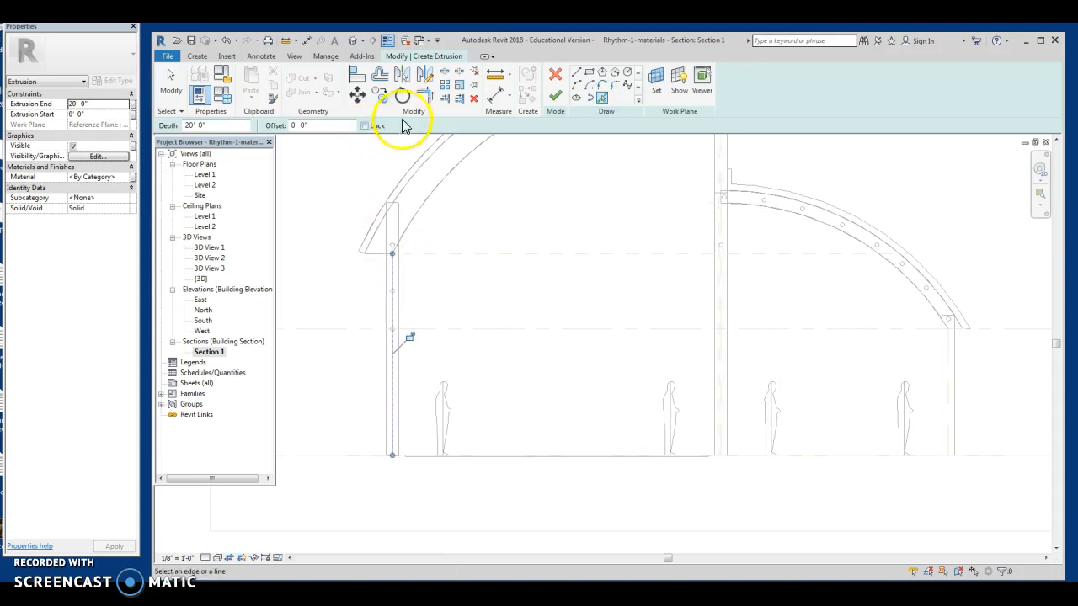
left_click(380, 74)
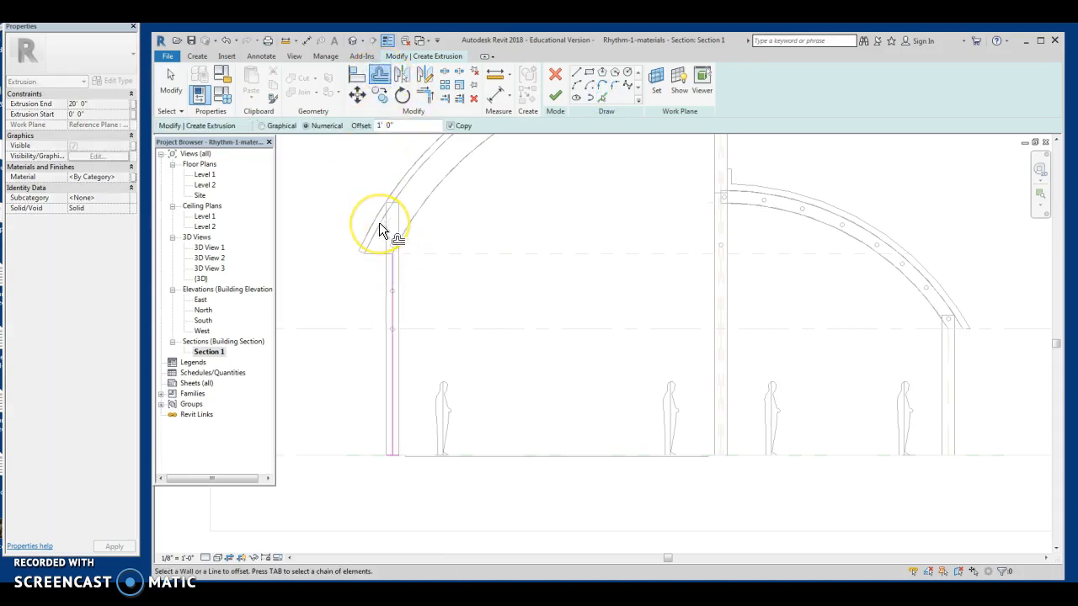
left_click(372, 125)
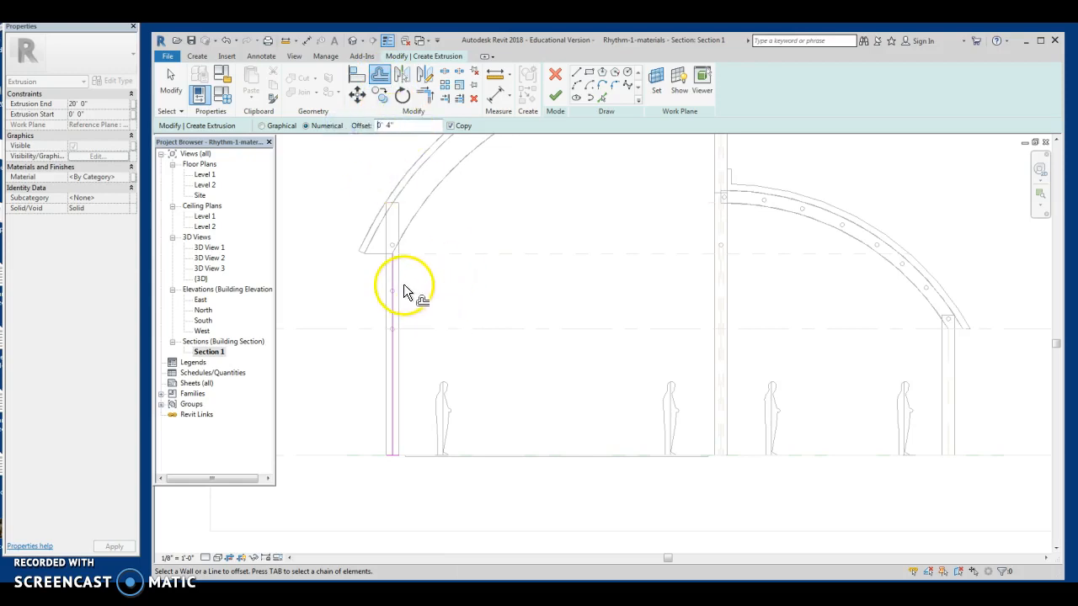
scroll(405, 292, "up", 5)
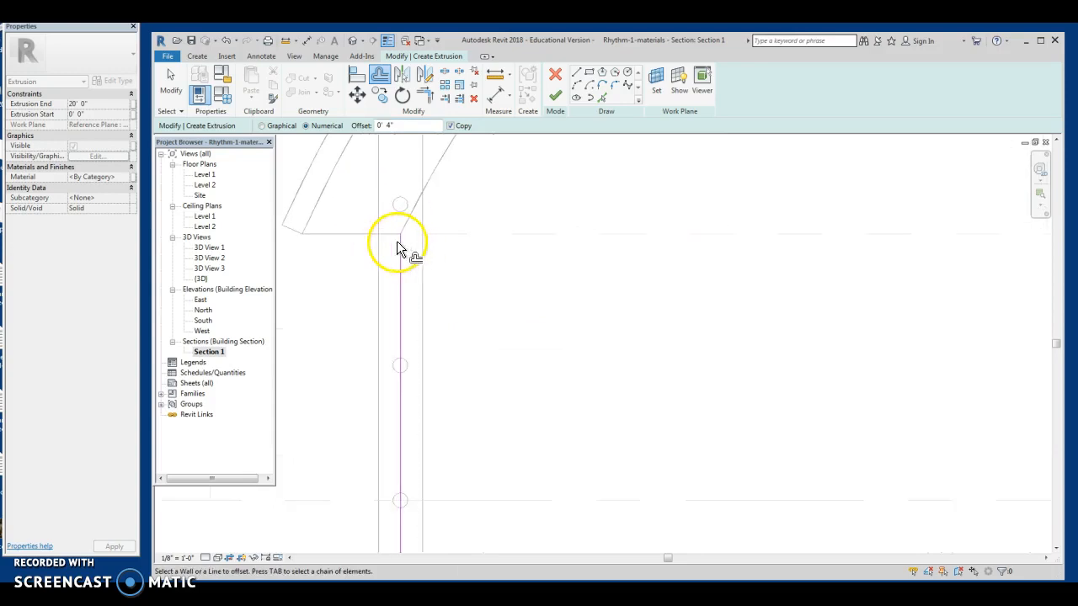
left_click(399, 243)
left_click(403, 243)
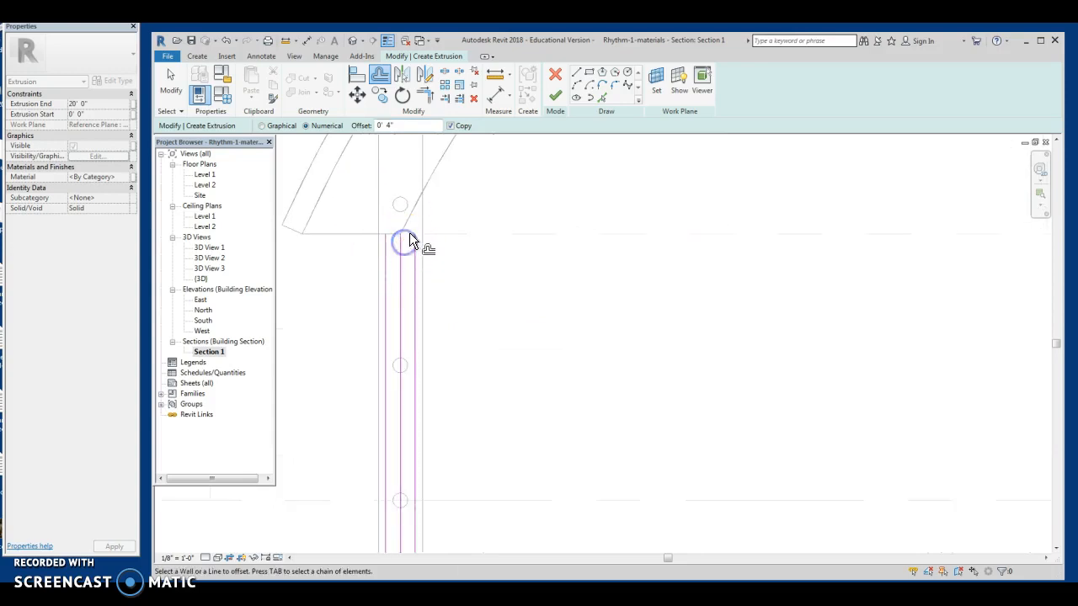
Sketch a horizontal line crossing the column above the rafter's lower end, extending past both offset lines
scroll(430, 224, "down", 1)
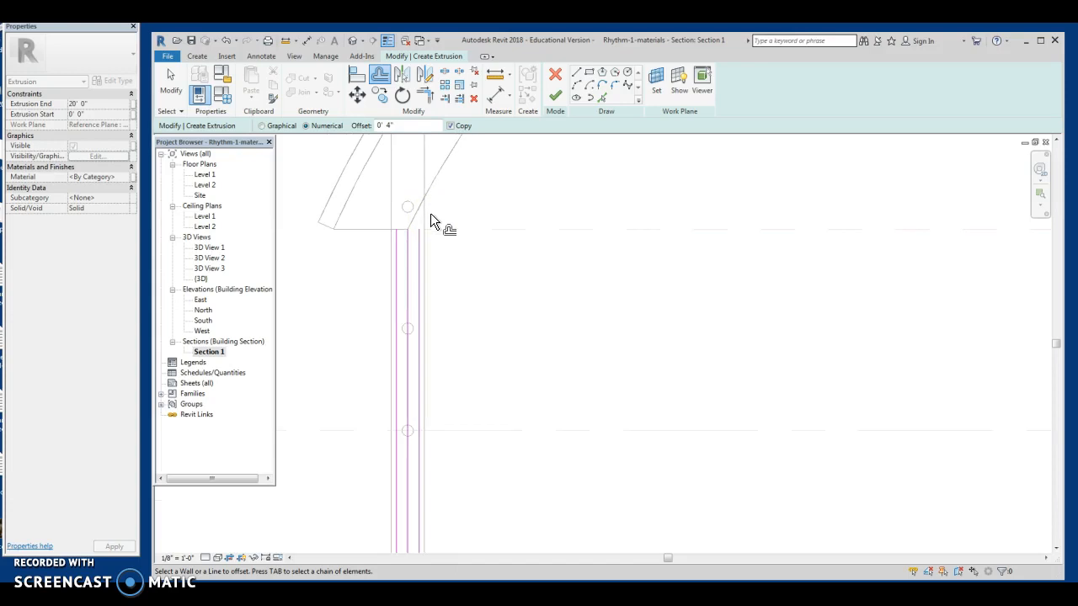
middle_click_drag(414, 187, 415, 259)
scroll(423, 242, "down", 1)
left_click(576, 72)
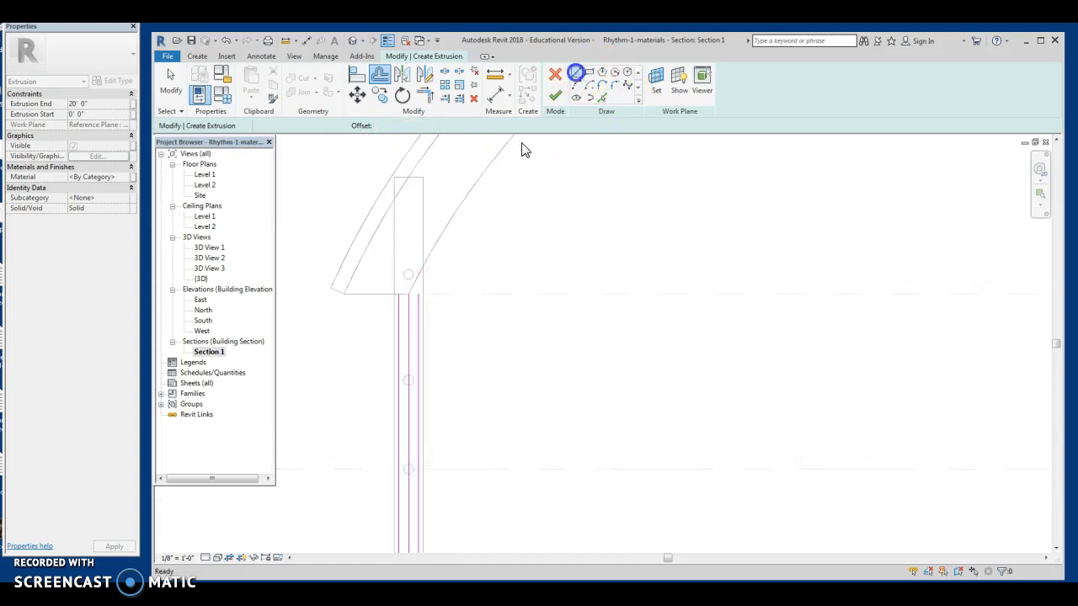
left_click(388, 253)
left_click(460, 254)
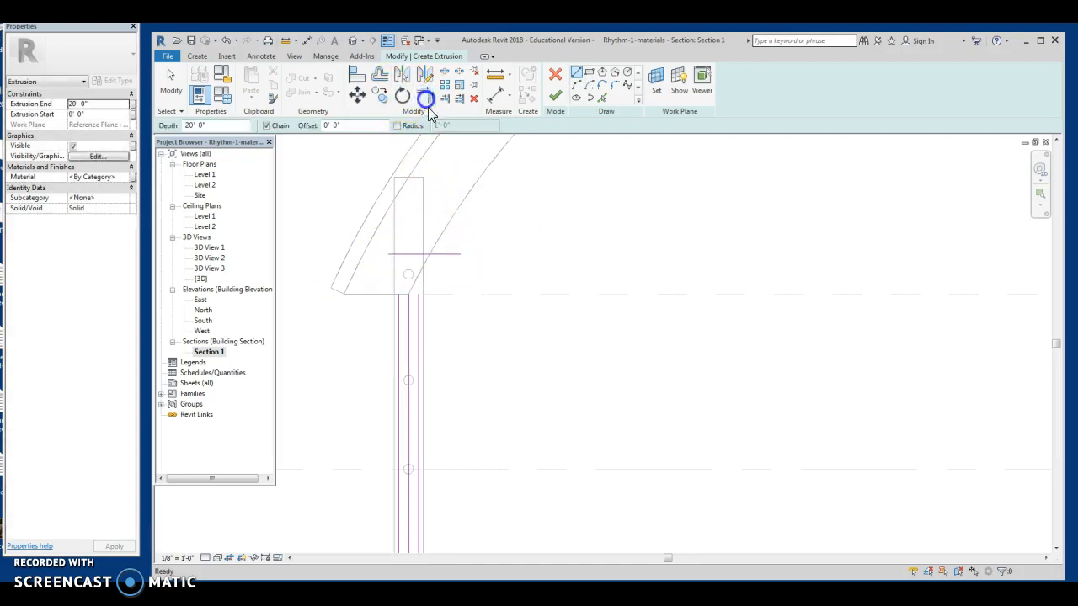
Trim the horizontal line and both offset lines into corners, and delete the sketch line along the column's center
left_click(424, 95)
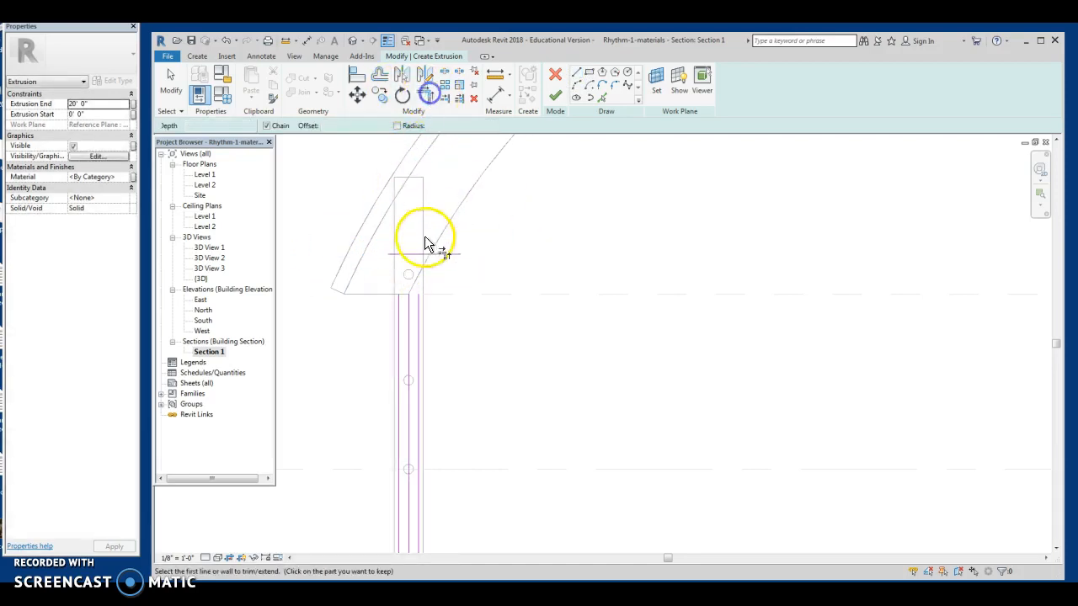
left_click(410, 254)
left_click(400, 299)
left_click(409, 253)
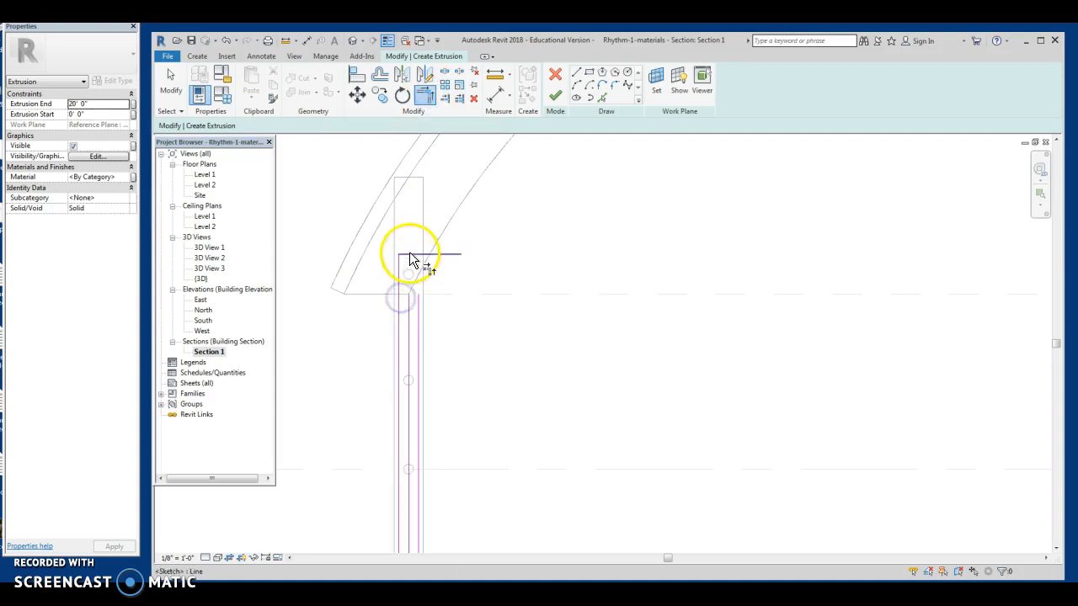
left_click(419, 299)
key("Escape")
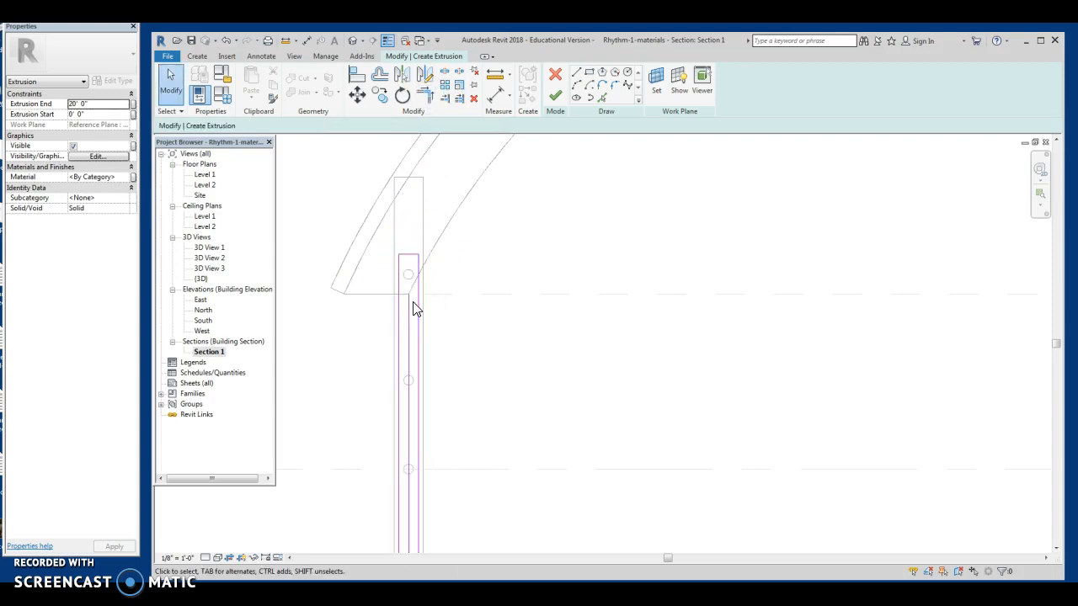
left_click(411, 307)
key("Escape")
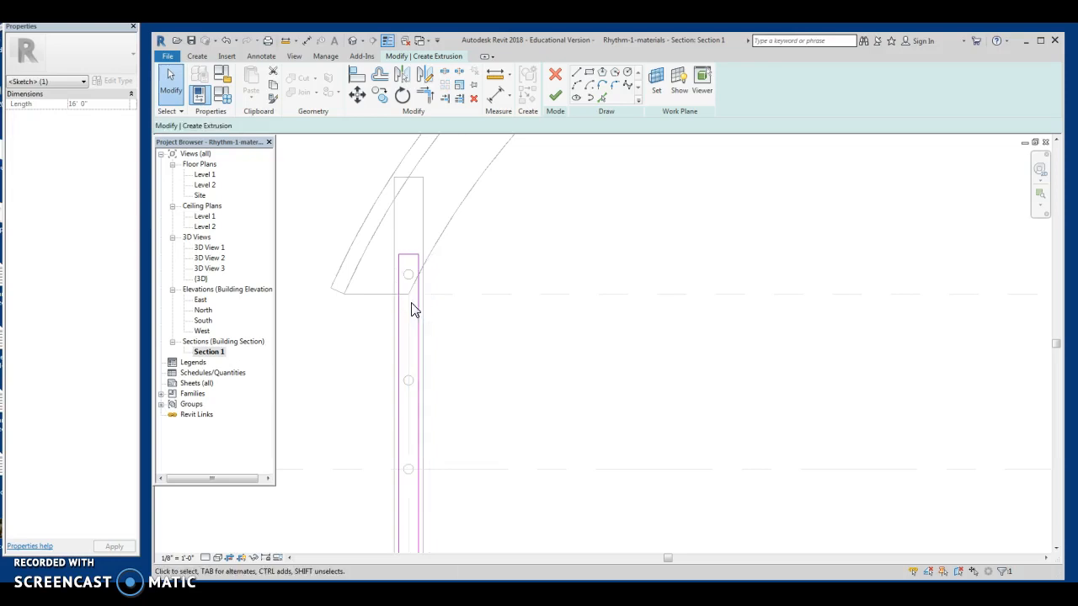
Sketch a semicircular arc between the top ends of the narrower column's side lines and delete the horizontal line under it
left_click(576, 88)
left_click(398, 254)
left_click(419, 254)
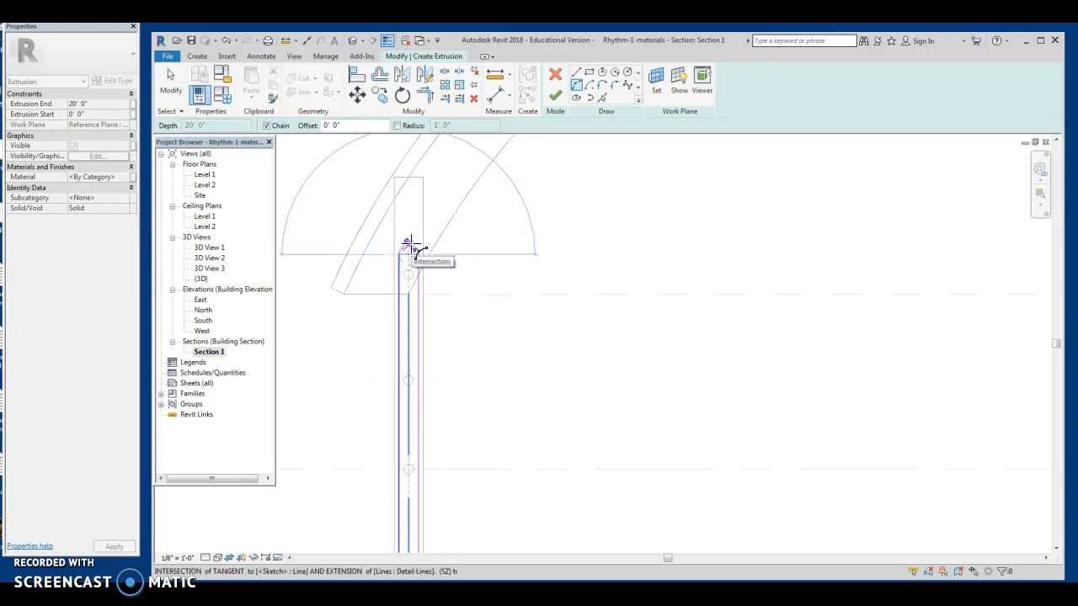
left_click(411, 243)
scroll(414, 245, "up", 3)
scroll(415, 247, "up", 1)
key("Escape")
key("Escape")
left_click(378, 281)
key("Delete")
Trim the base line to both side lines of the narrower column to close the profile
scroll(378, 281, "down", 3)
middle_click_drag(411, 302, 423, 81)
scroll(425, 184, "down", 2)
left_click(425, 95)
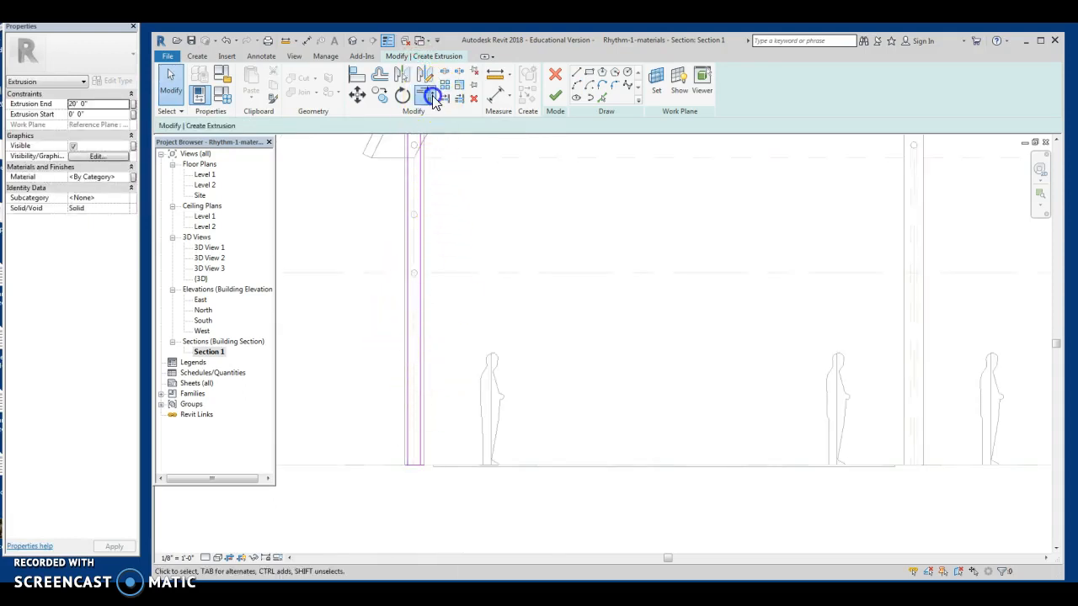
left_click(408, 457)
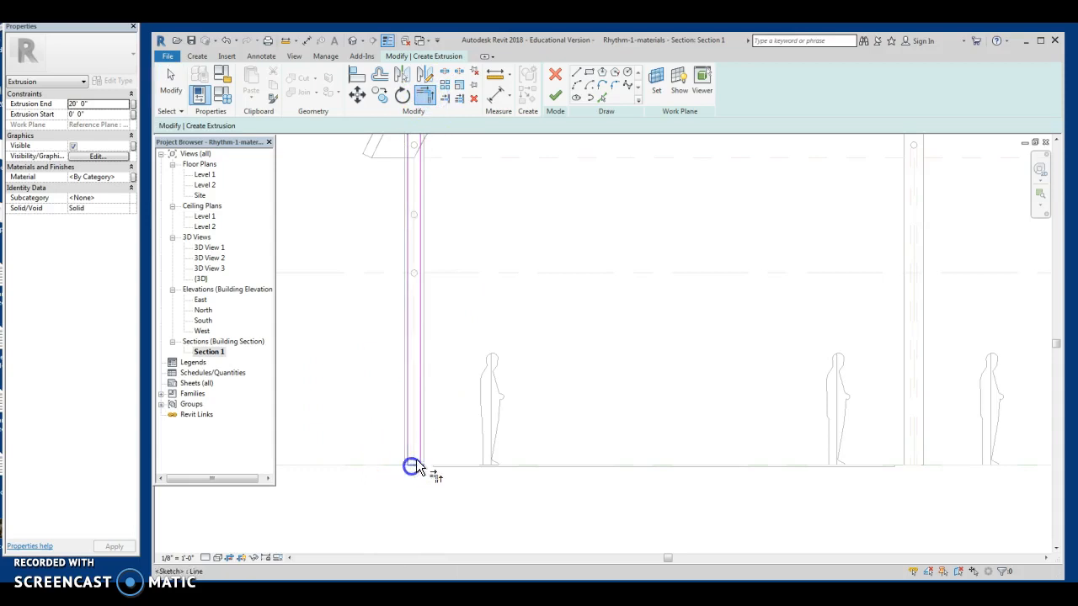
left_click(420, 460)
left_click(414, 464)
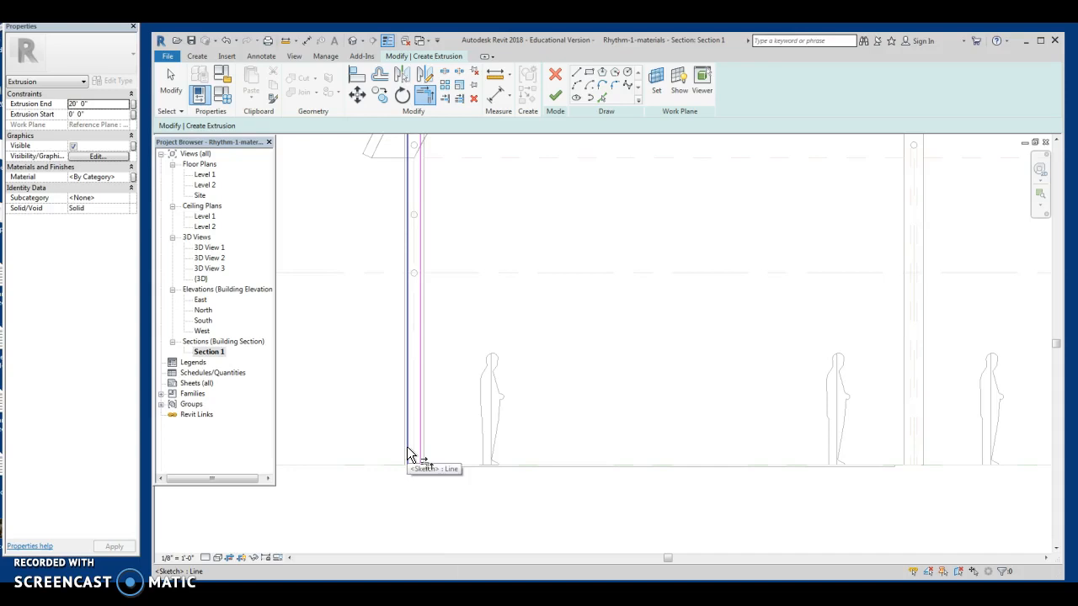
left_click(97, 157)
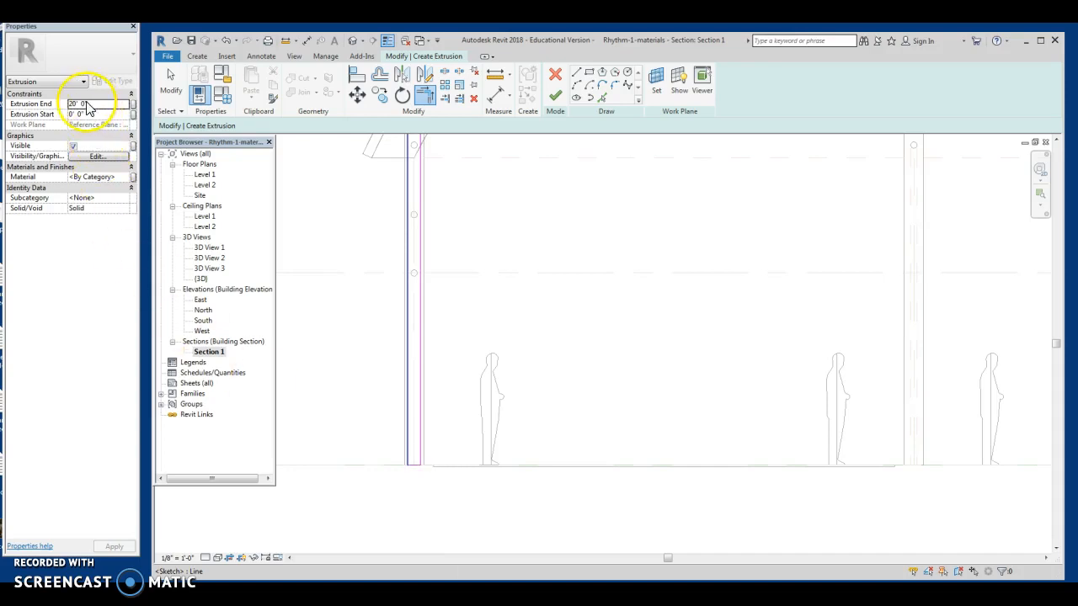
Set the column extrusion's end to 0' 8" and finish its sketch
left_click(84, 104)
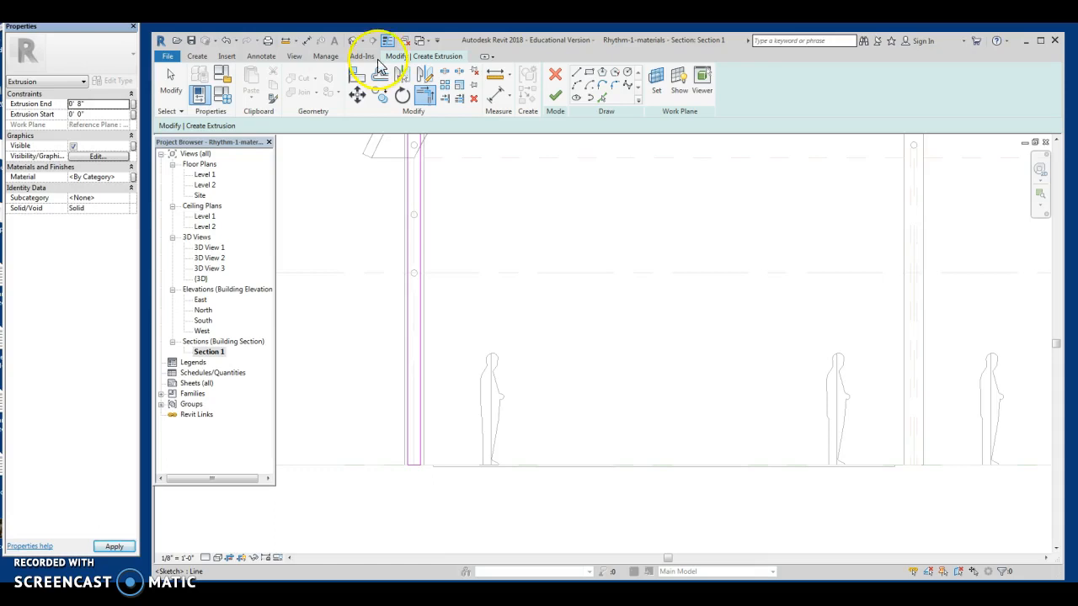
left_click(558, 96)
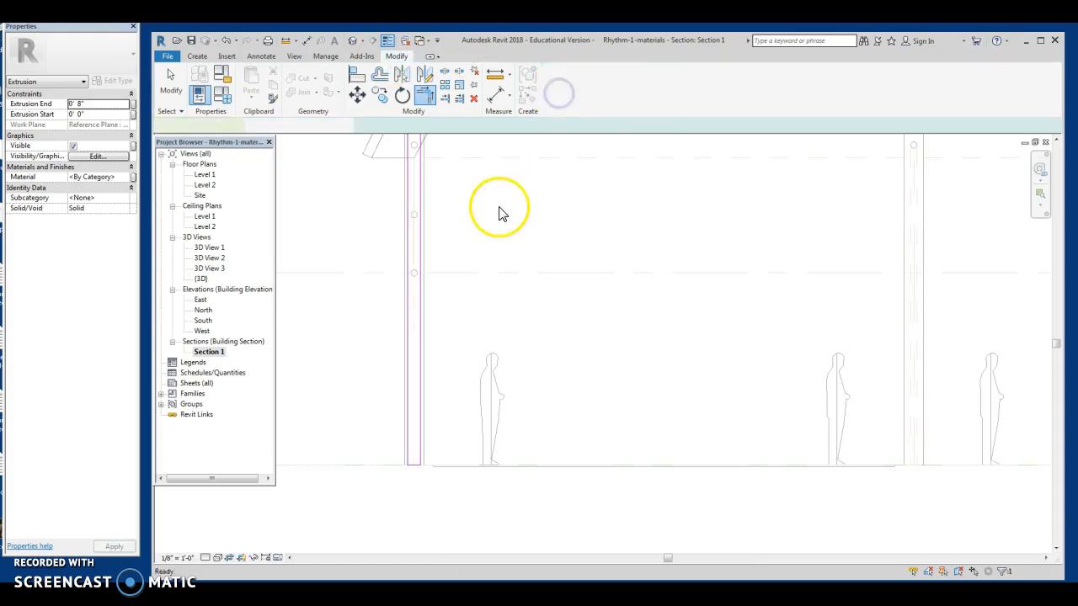
scroll(497, 216, "up", 3)
middle_click_drag(484, 308, 485, 322)
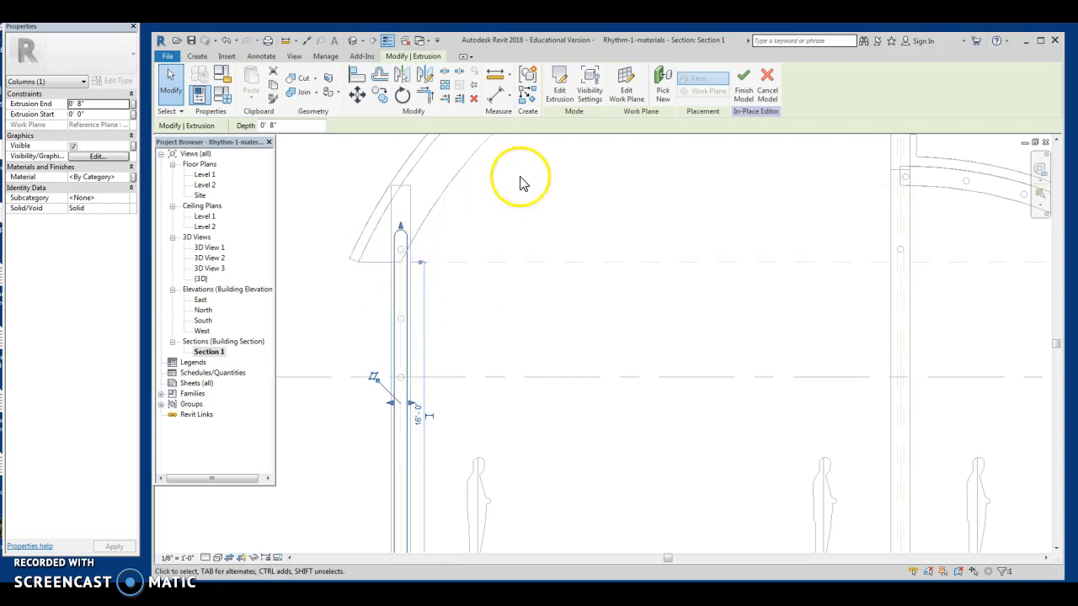
Edit the column extrusion's sketch and offset a copy of the rounded top's arc inward
left_click(560, 92)
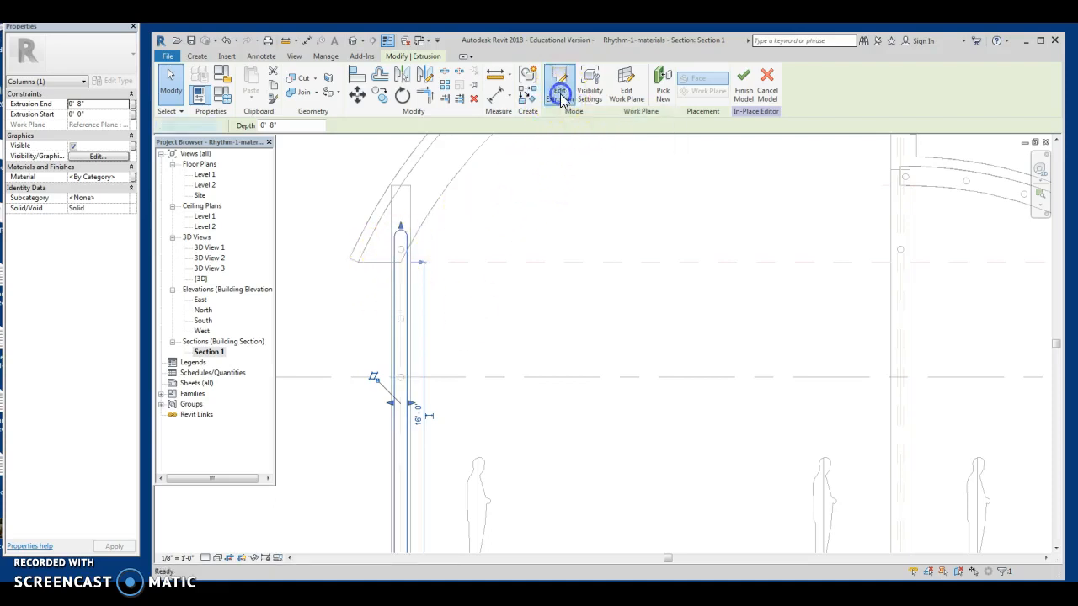
scroll(415, 240, "up", 3)
scroll(413, 240, "up", 1)
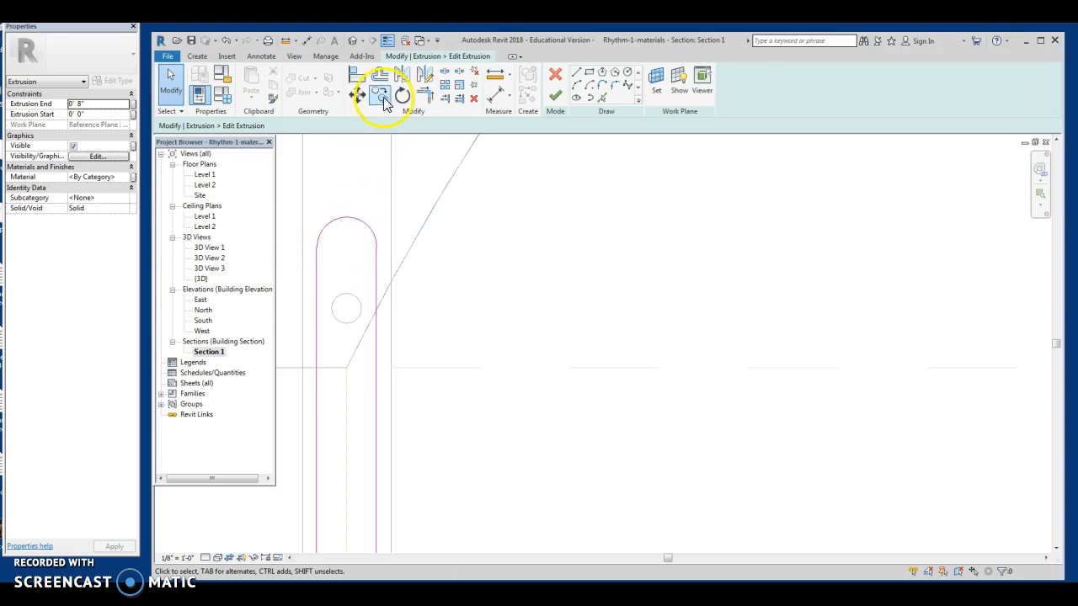
left_click(344, 220)
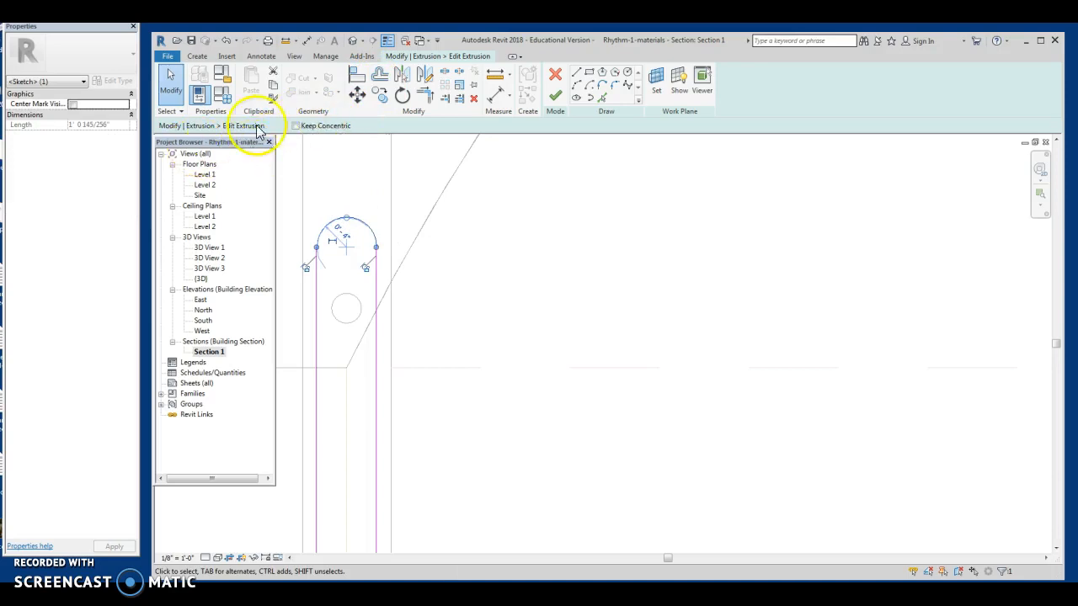
left_click(379, 75)
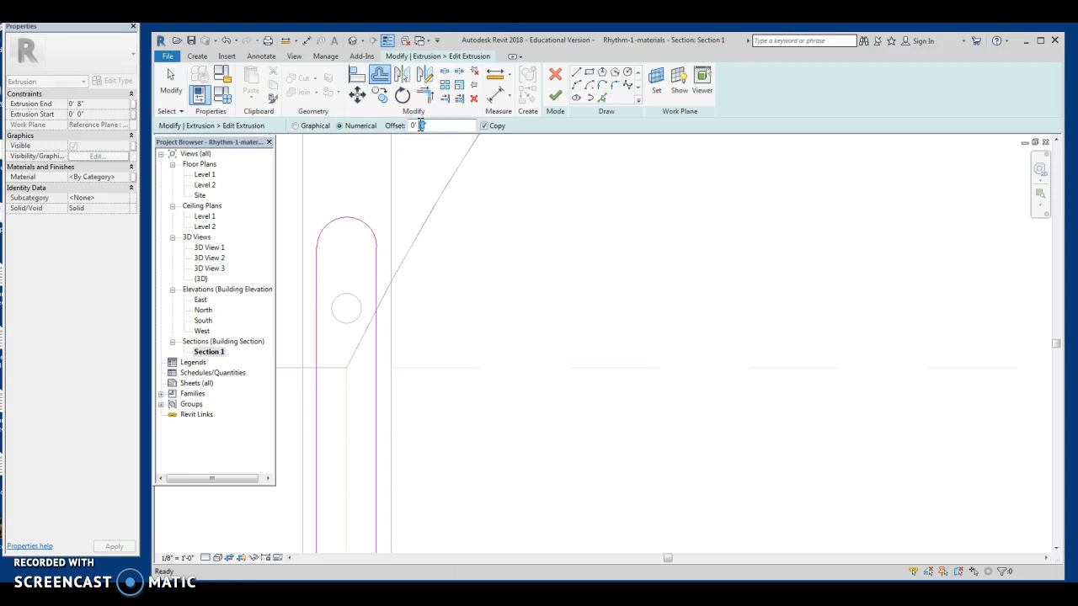
left_click(381, 71)
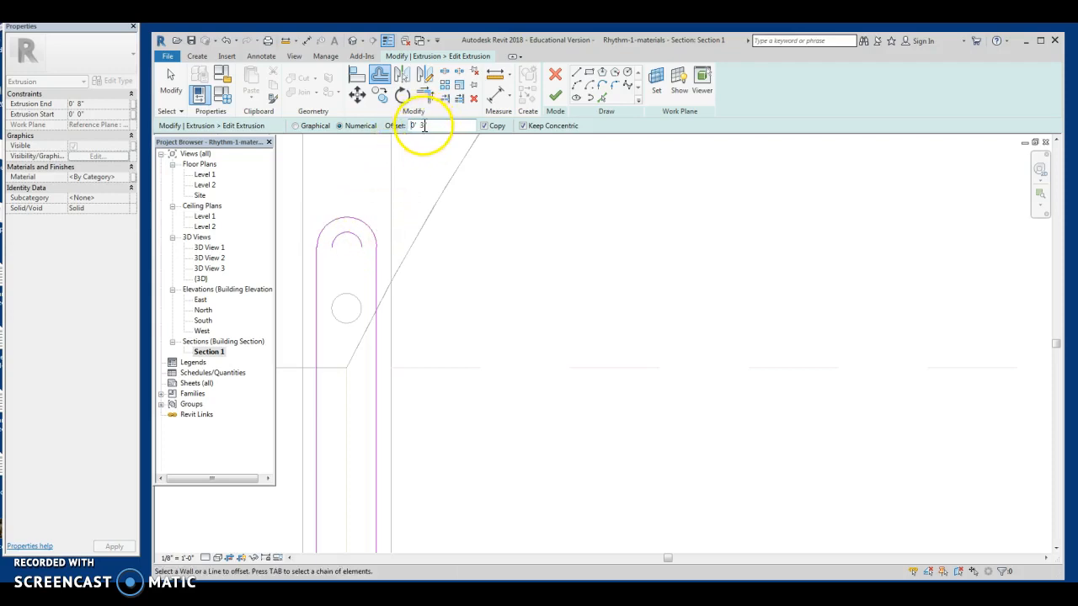
Offset another copy of the top arc inward by 3" and delete the larger of the two inner arcs
left_click(349, 248)
key("Escape")
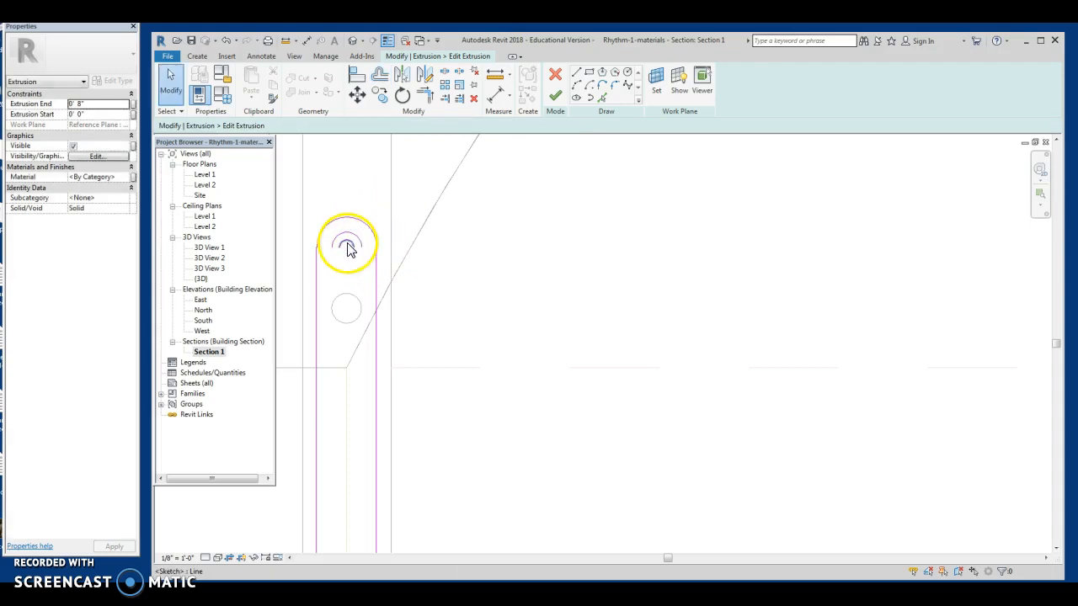
left_click(351, 243)
left_click(382, 240)
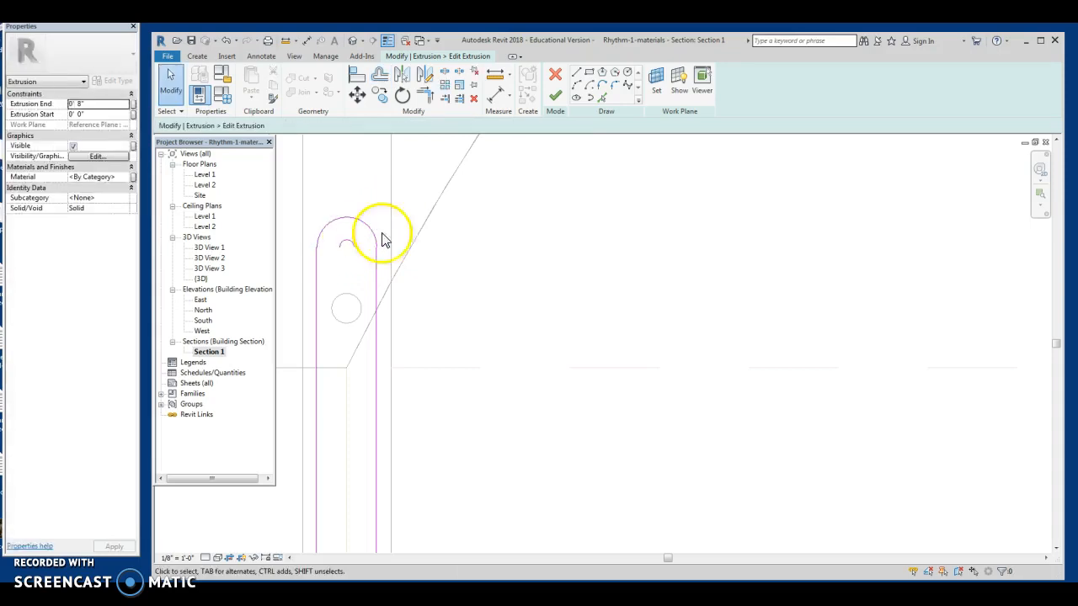
Sketch a circle centered on the small inner arc with the same radius, and delete that arc
left_click(628, 73)
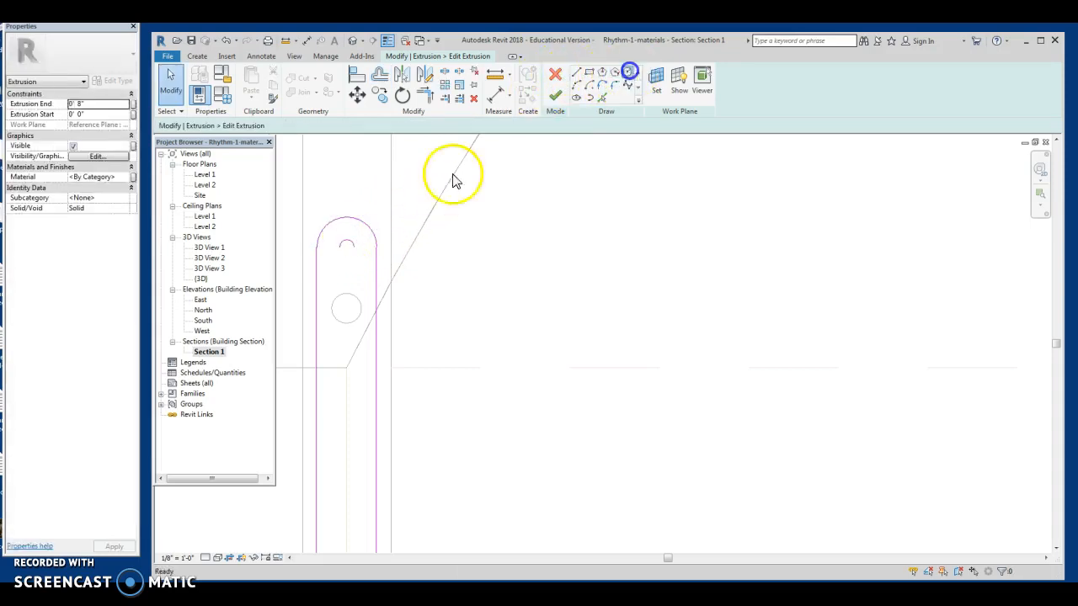
left_click(346, 248)
left_click(352, 242)
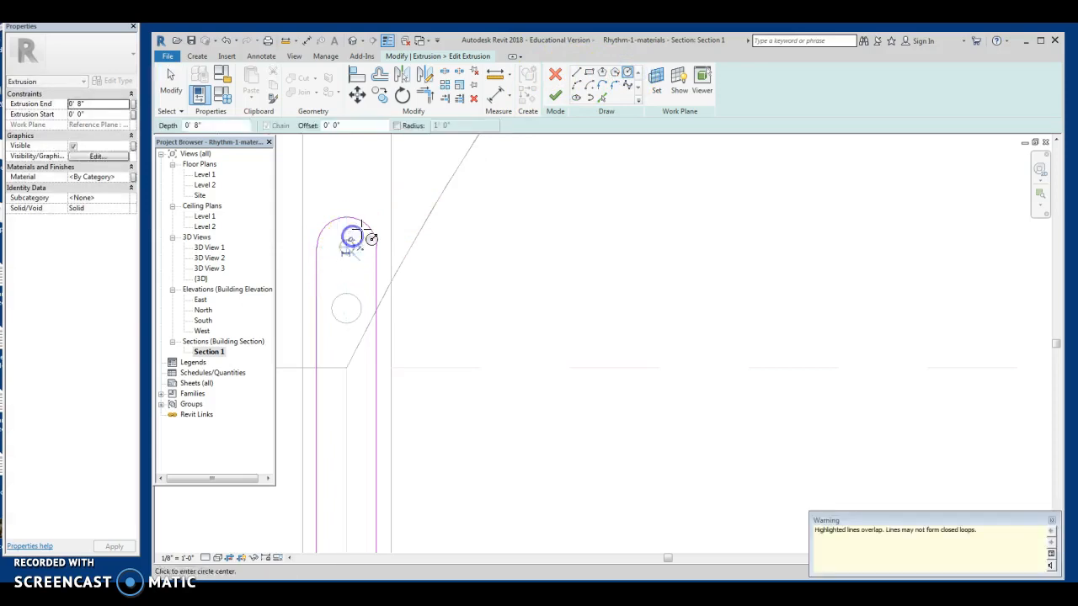
key("Escape")
left_click_drag(325, 235, 367, 254)
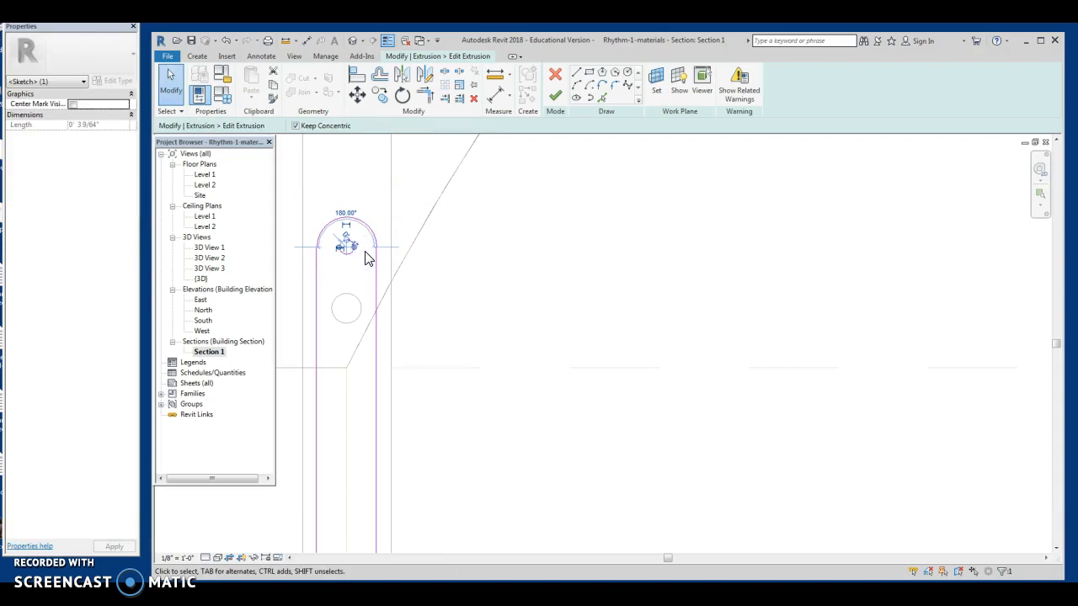
key("Escape")
Offset a copy of the small circle outward by 0' 0 1/2" and delete the inner circle
scroll(346, 306, "down", 2)
middle_click_drag(369, 348, 360, 312)
scroll(331, 229, "up", 5)
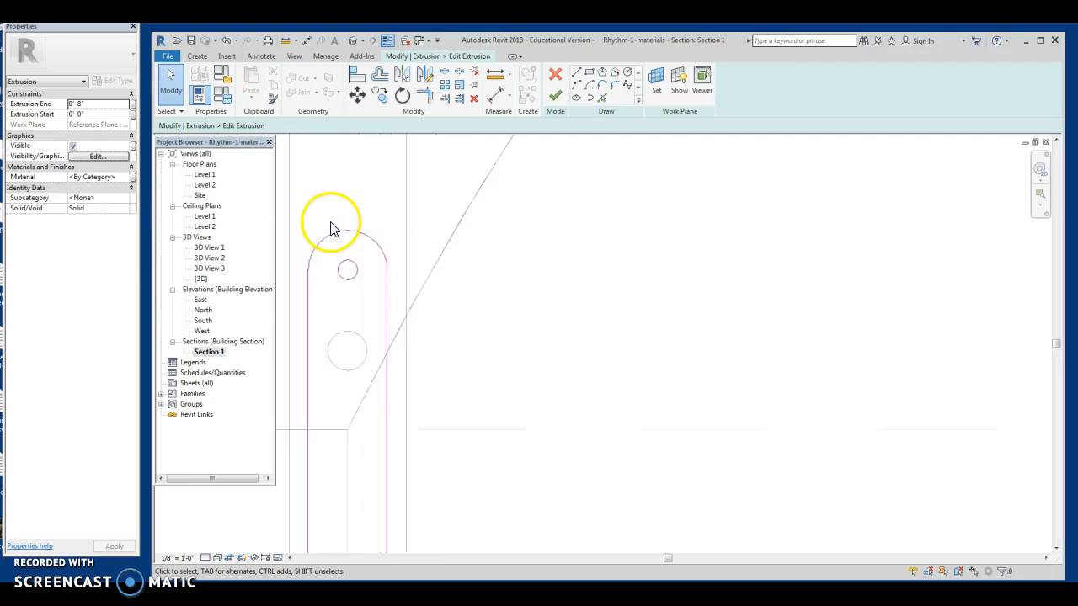
left_click(346, 276)
left_click(384, 78)
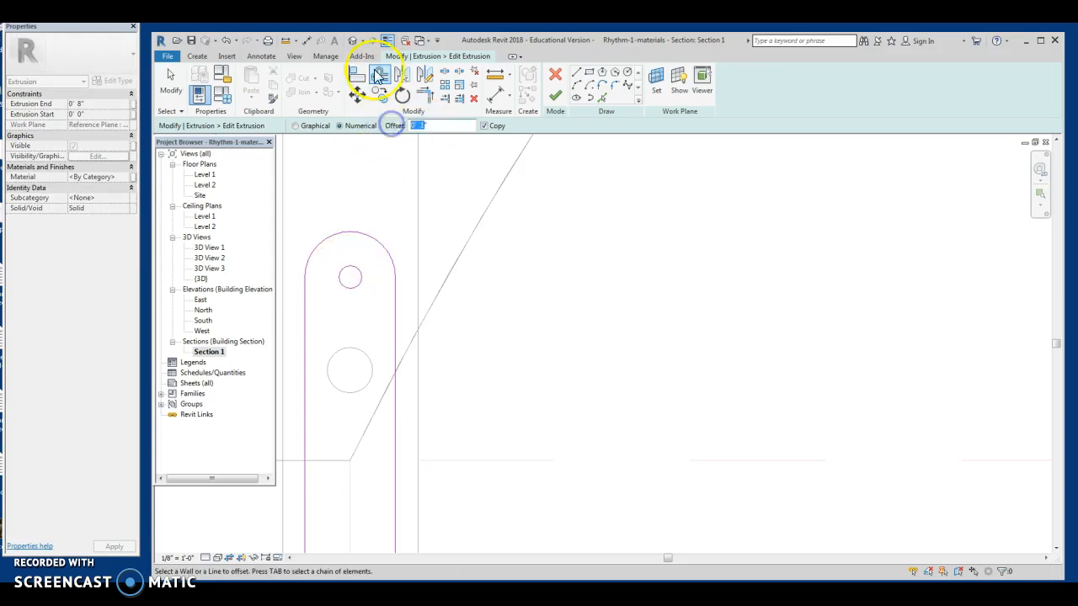
type("0 1/2")
key("Return")
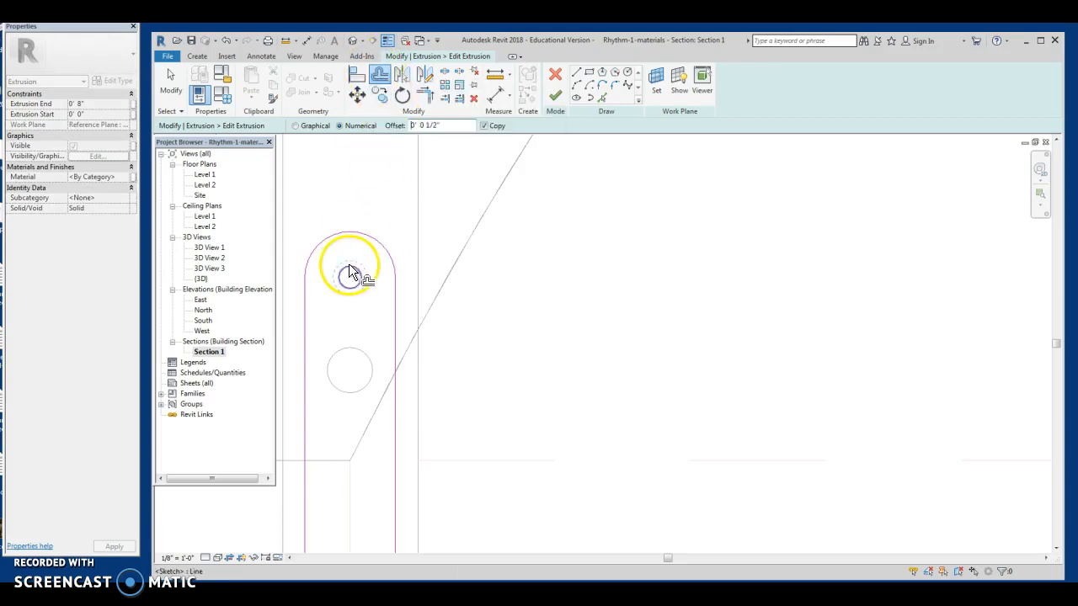
key("Escape")
left_click(349, 272)
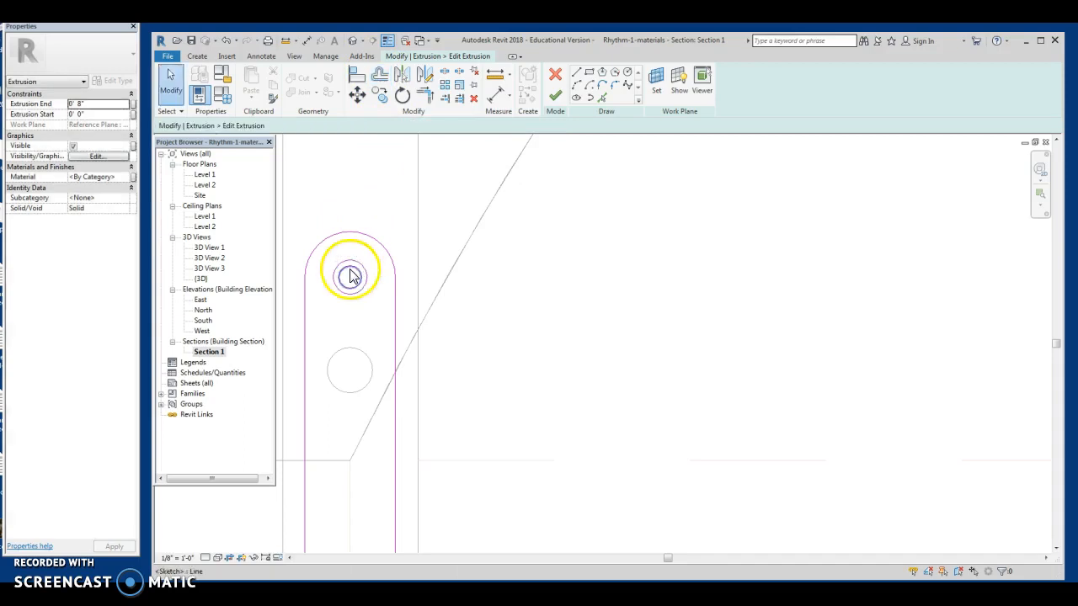
left_click(352, 290)
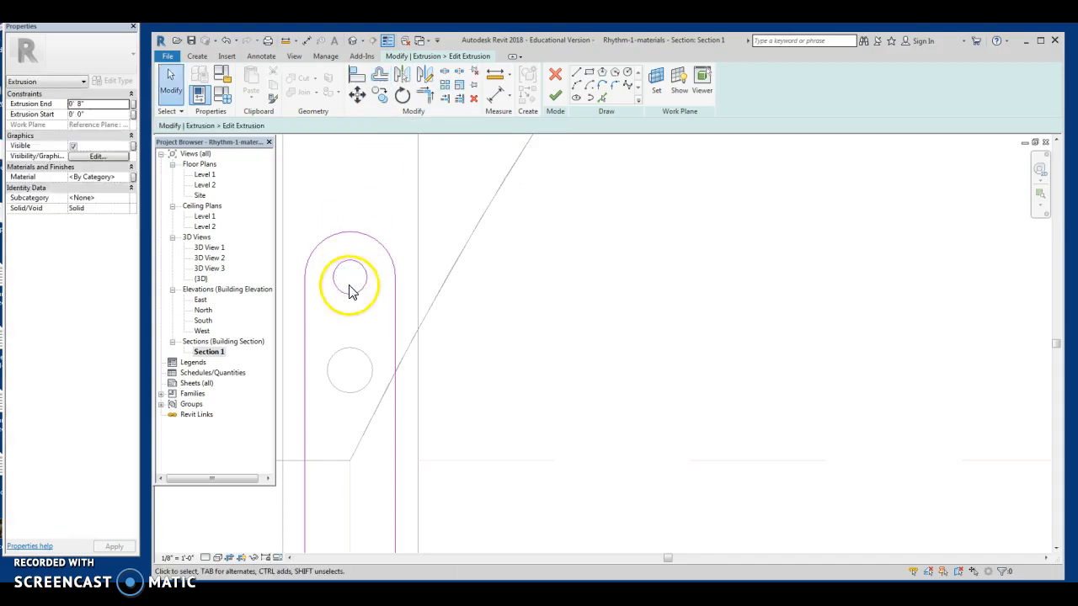
Copy the hole circle from the column's rounded top down to the first existing circle below the rafter's lower end
scroll(352, 291, "down", 5)
mouse_move(346, 250)
middle_mouse_down()
mouse_move(359, 261)
mouse_move(344, 241)
middle_mouse_up()
scroll(337, 332, "up", 3)
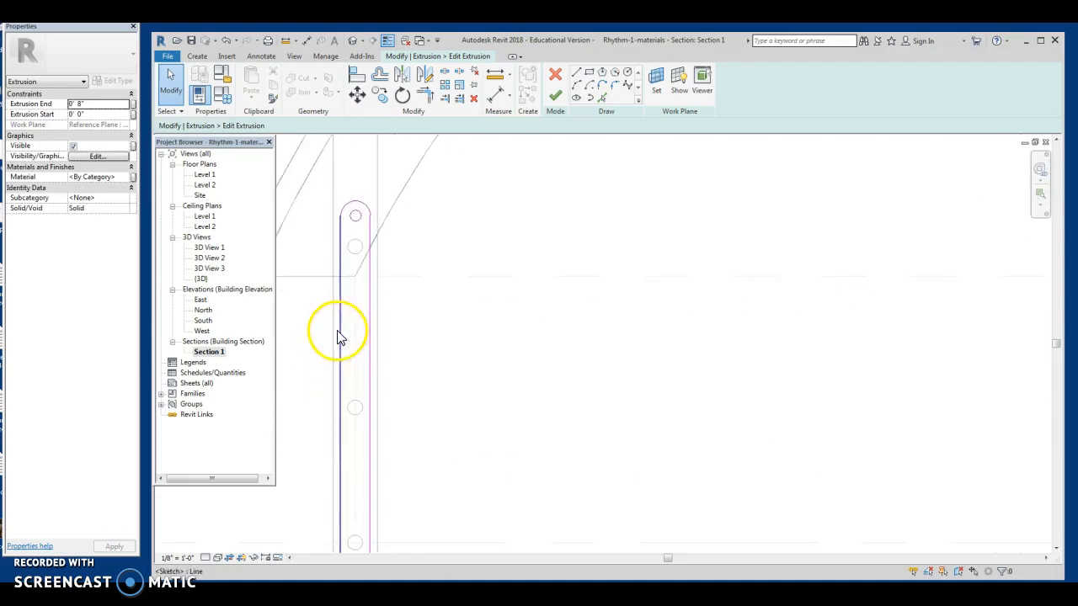
left_click(355, 221)
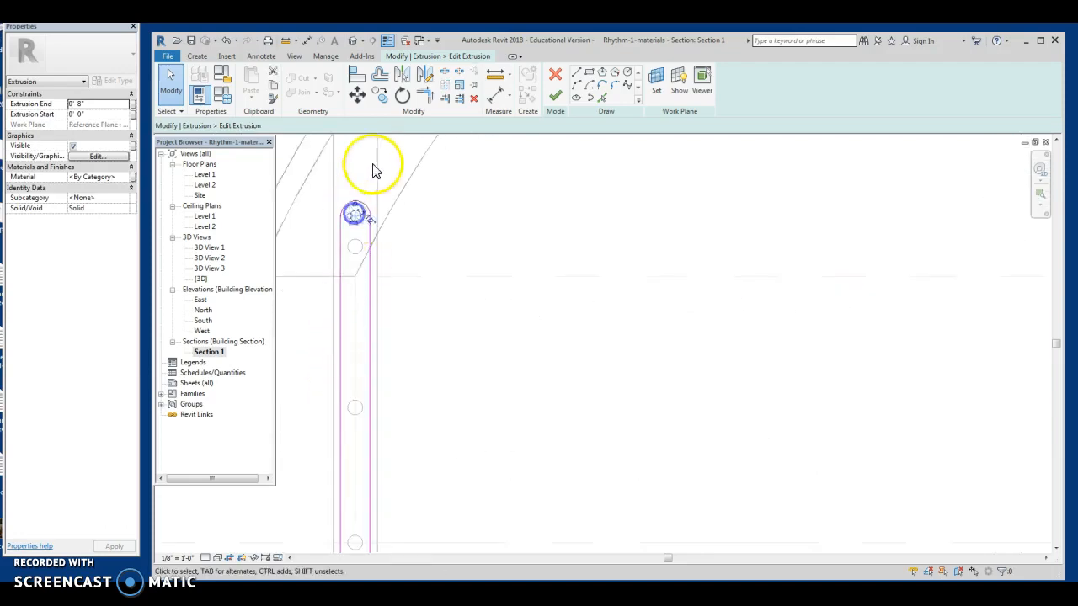
left_click(379, 76)
left_click(355, 217)
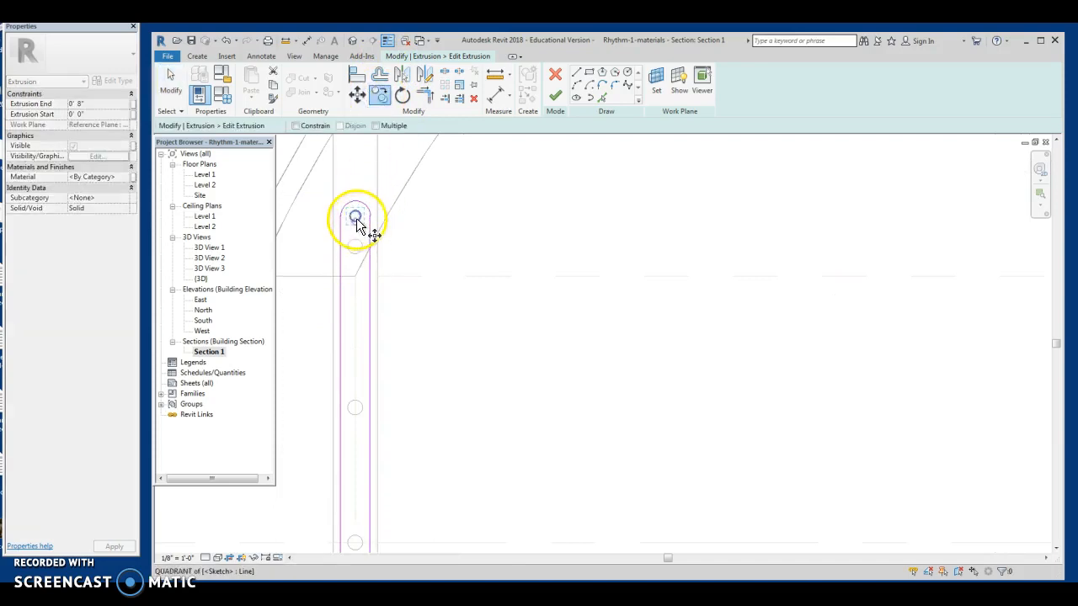
left_click(354, 410)
middle_click_drag(355, 464, 355, 360)
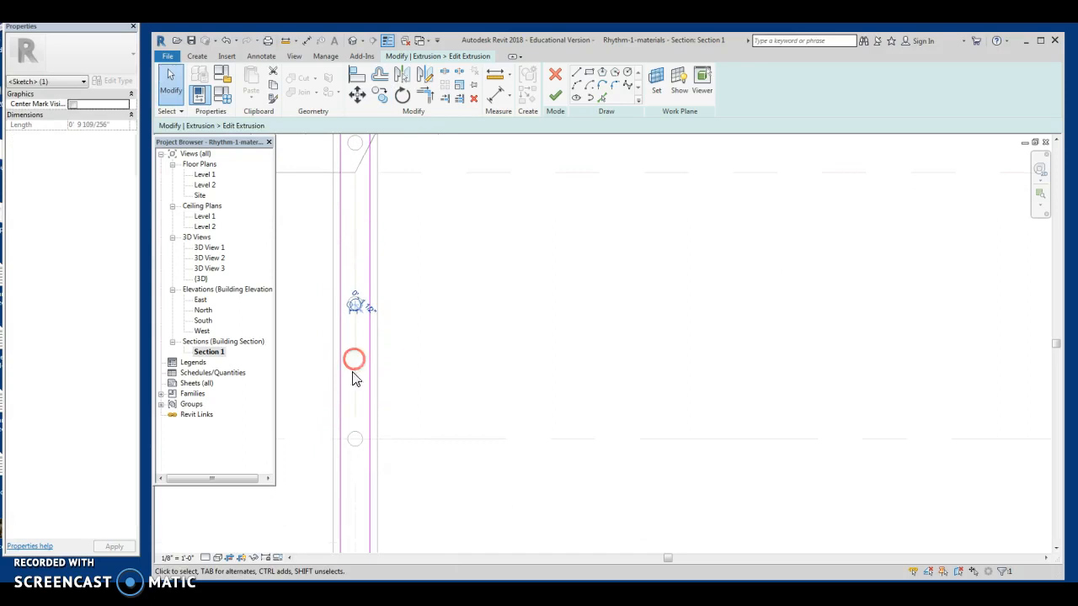
key("Escape")
Copy the lower hole circle, with the Multiple option on, to the next existing circle down at the level line
scroll(356, 308, "up", 4)
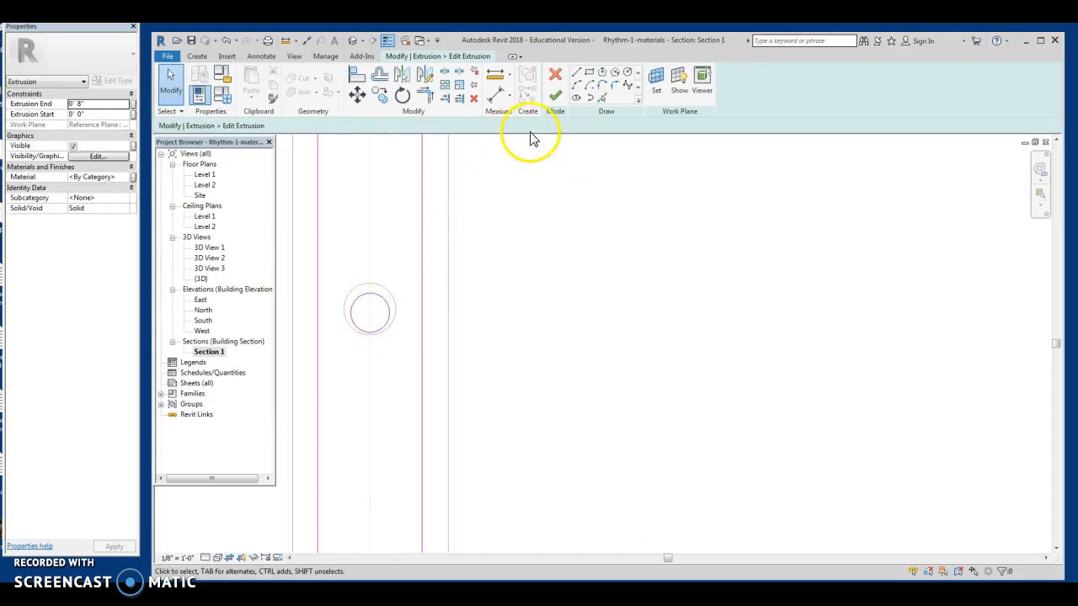
left_click(380, 94)
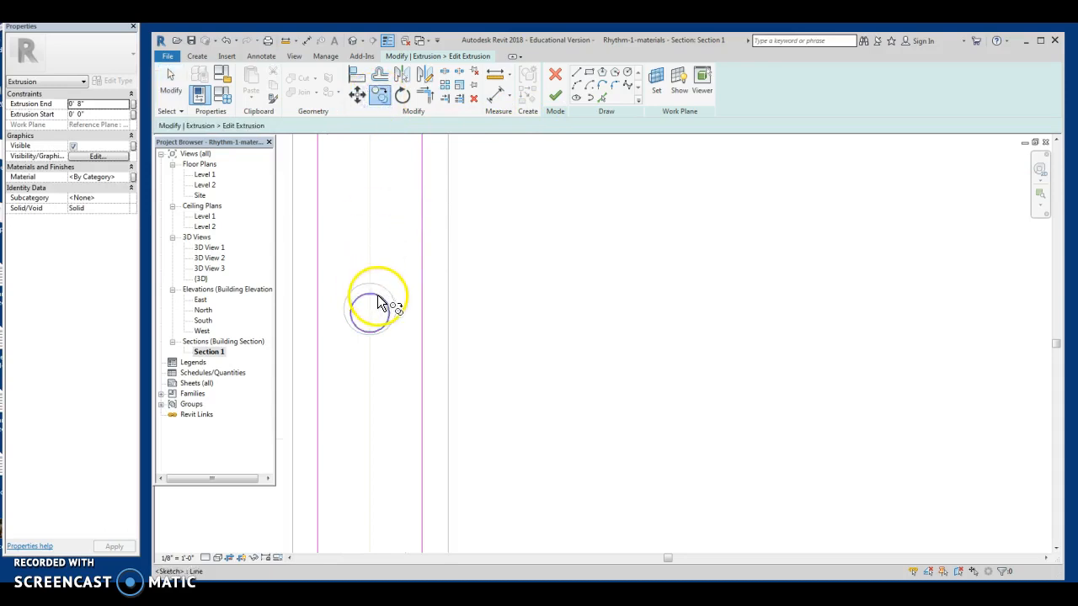
left_click(382, 98)
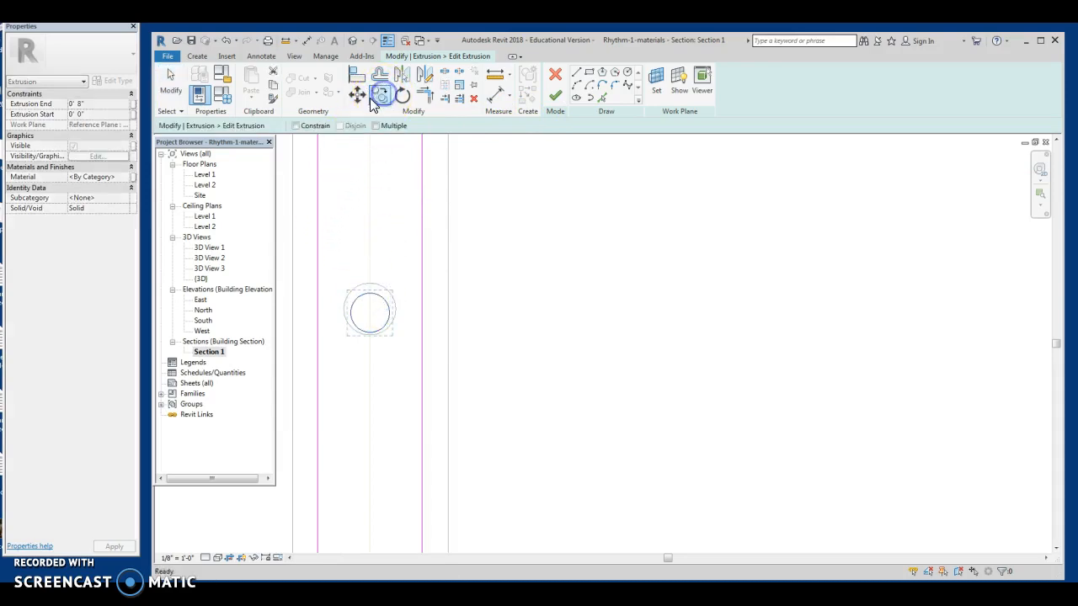
left_click(376, 126)
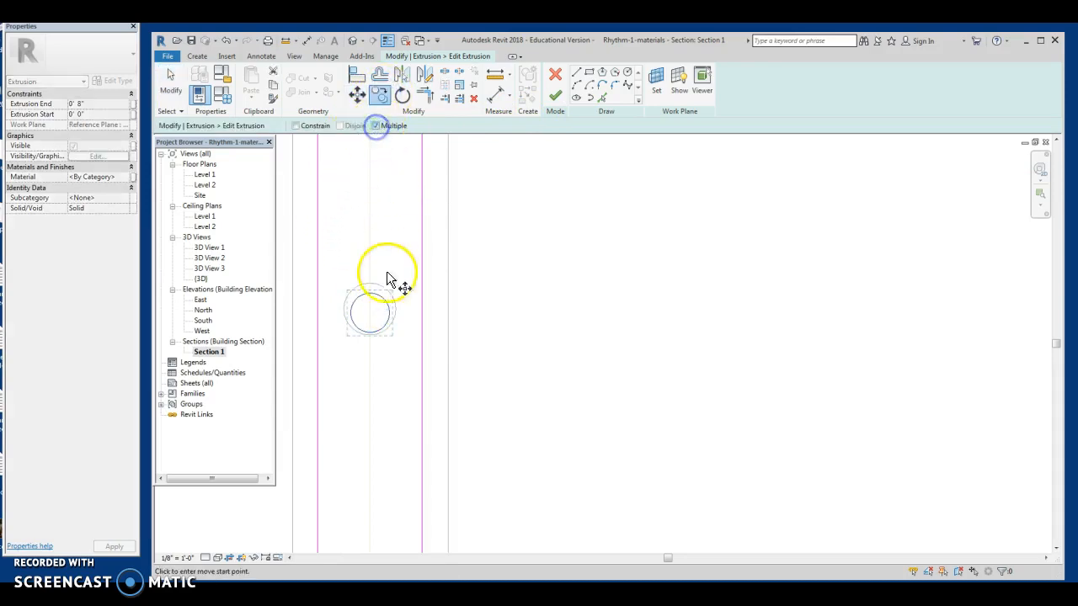
left_click(370, 315)
scroll(372, 396, "down", 2)
middle_click_drag(373, 400, 370, 204)
left_click(368, 458)
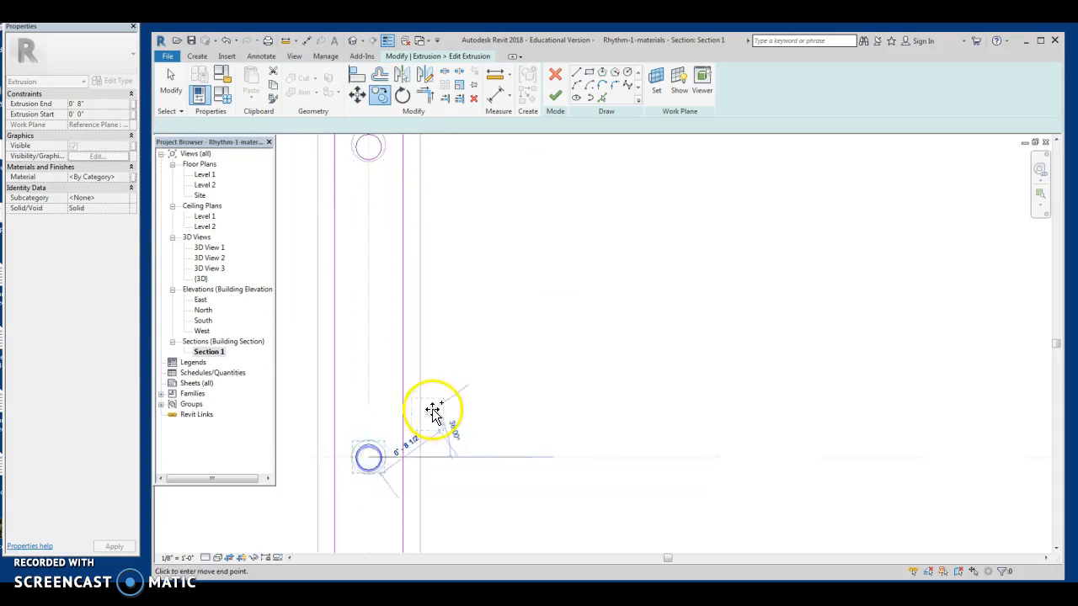
key("Escape")
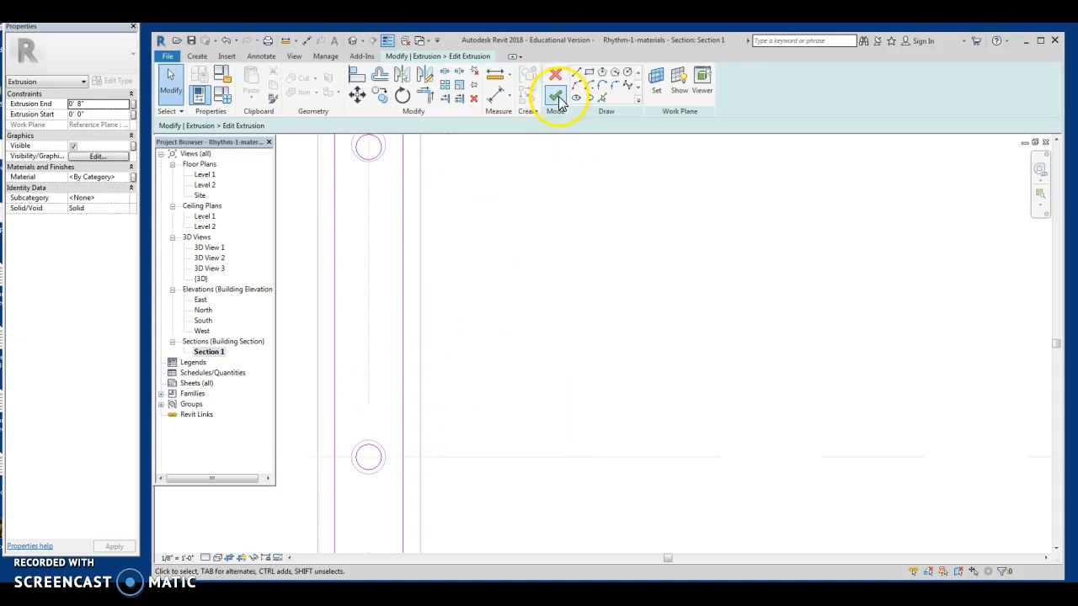
Finish the edited extrusion sketch and finish the in-place column model
left_click(556, 97)
left_click(745, 82)
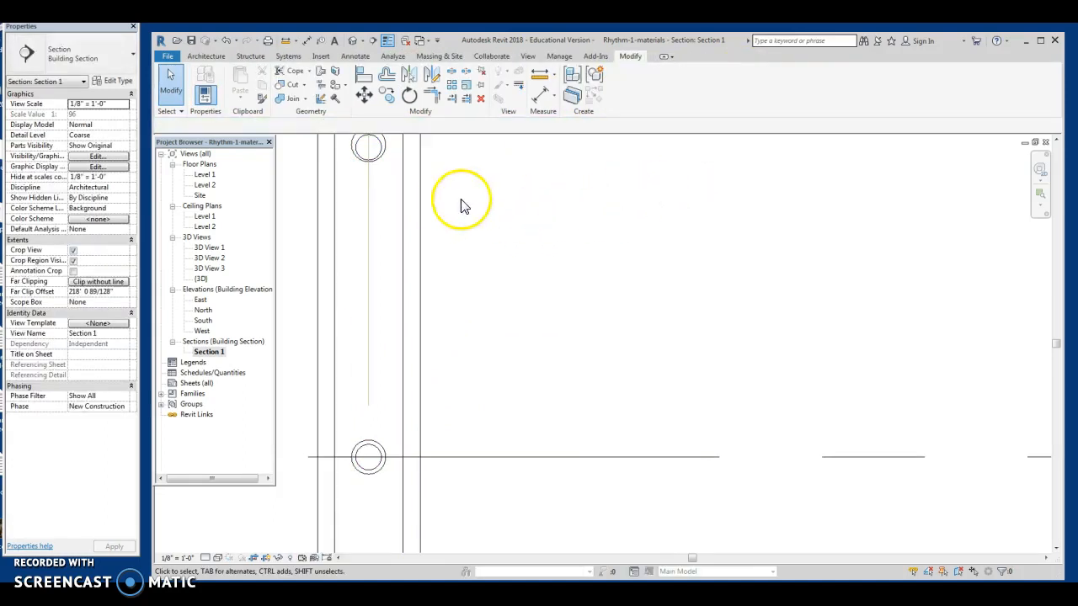
scroll(581, 214, "down", 4)
middle_click_drag(580, 214, 458, 379)
Open the default 3D view and examine the new column's rounded top and holes at the rafter's lower end
left_click(353, 41)
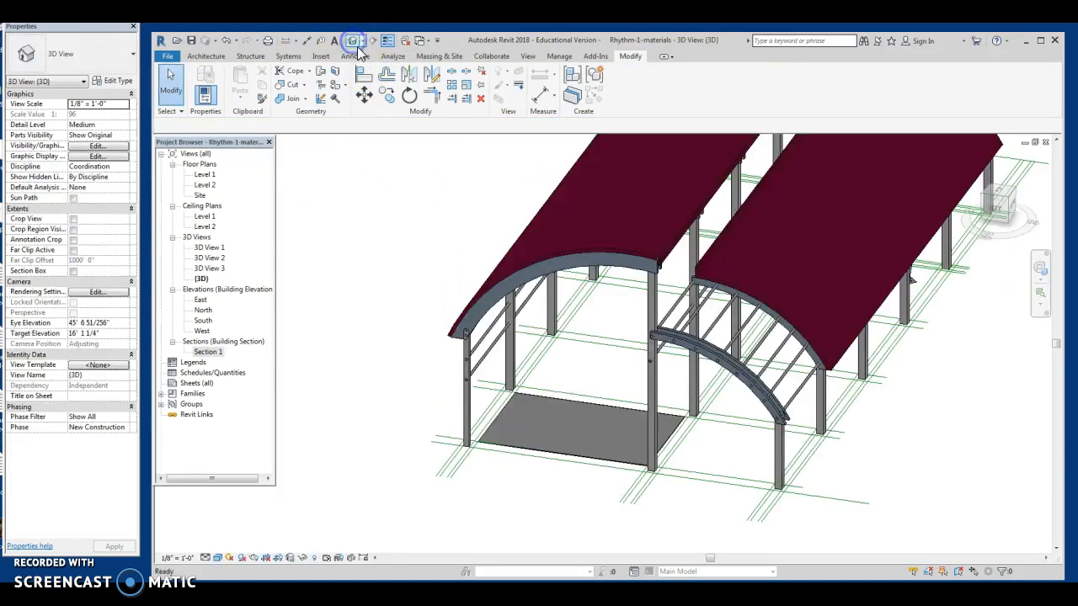
scroll(438, 345, "up", 4)
middle_click_drag(441, 293, 451, 256)
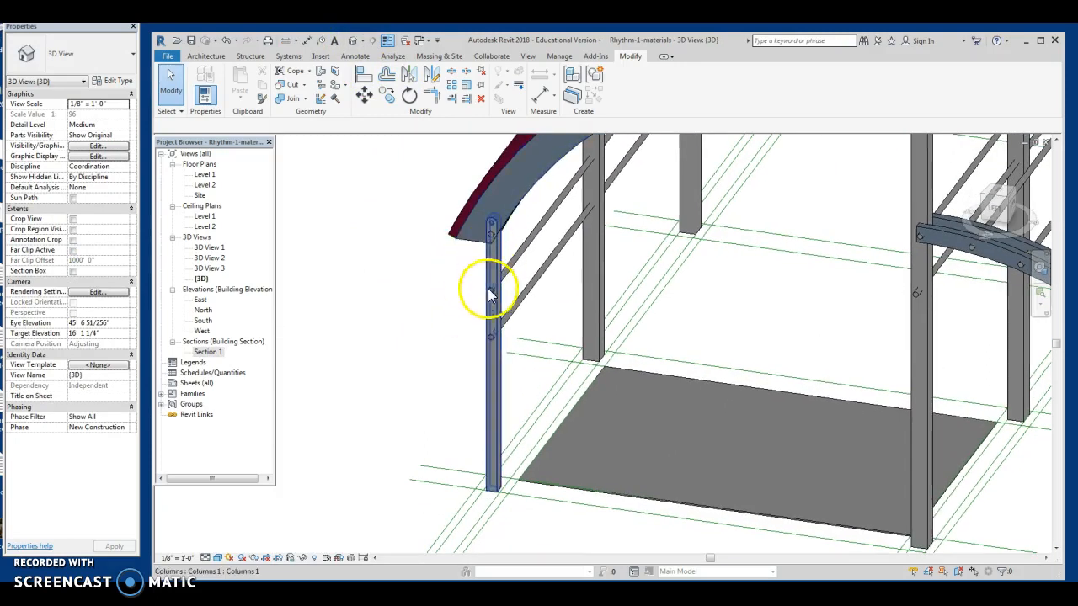
scroll(518, 289, "up", 2)
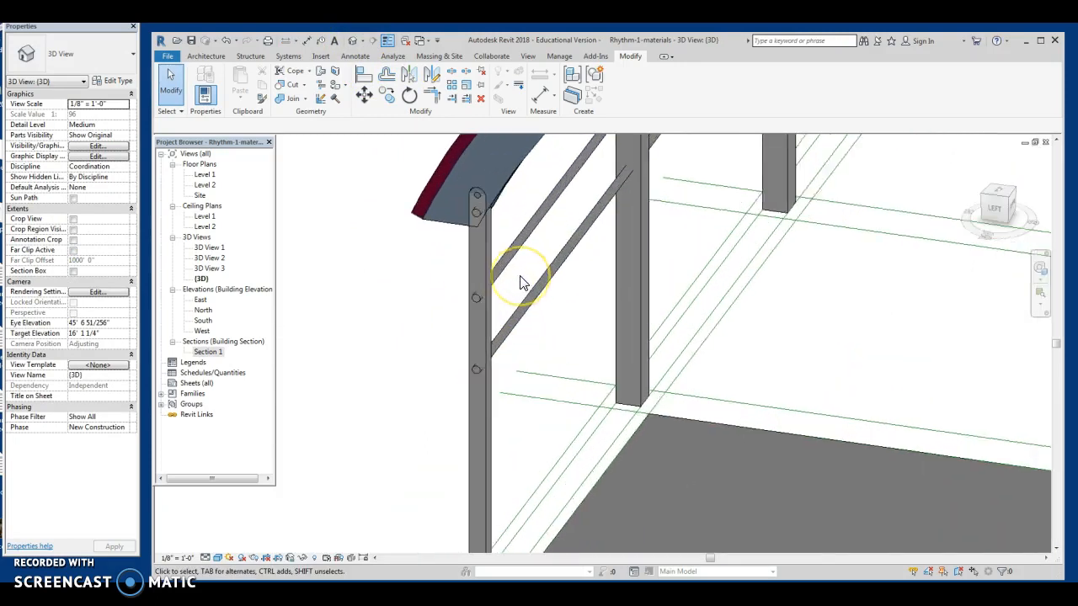
left_click(482, 303)
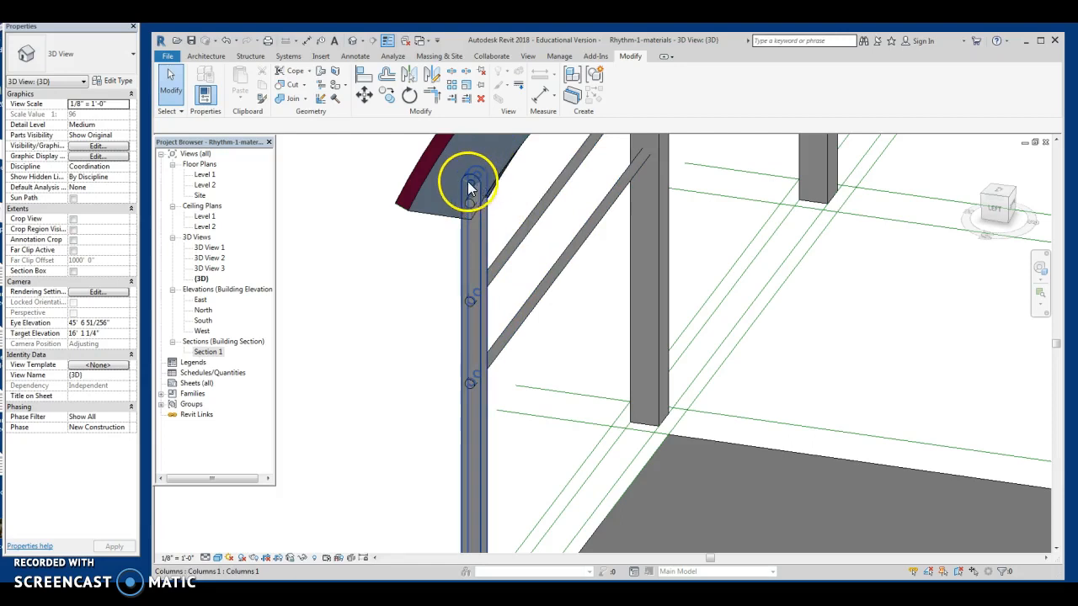
scroll(464, 416, "down", 1)
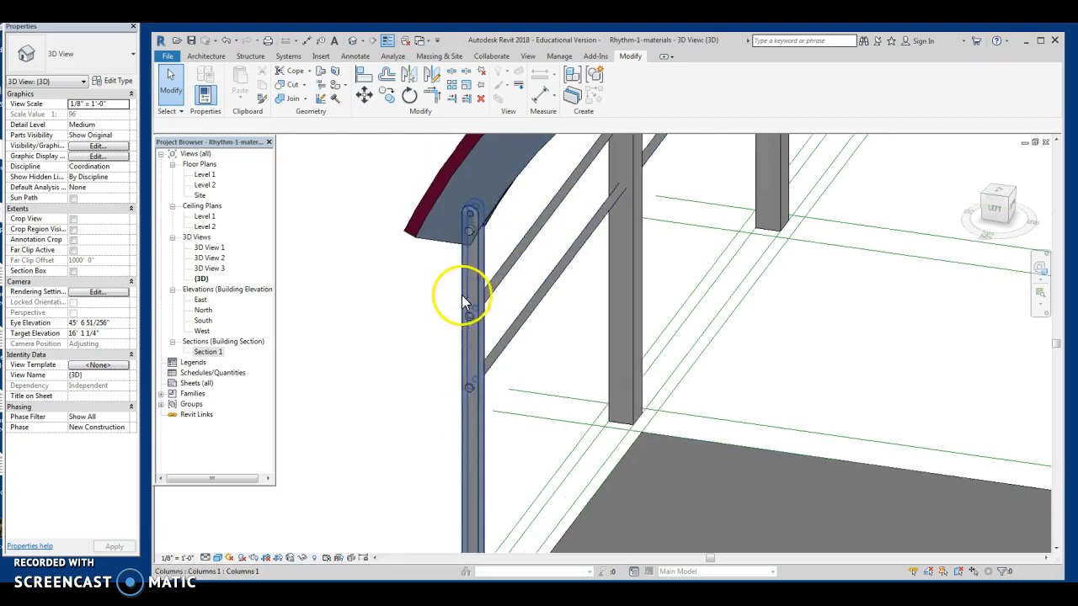
Open the Level 1 floor plan
double_click(203, 175)
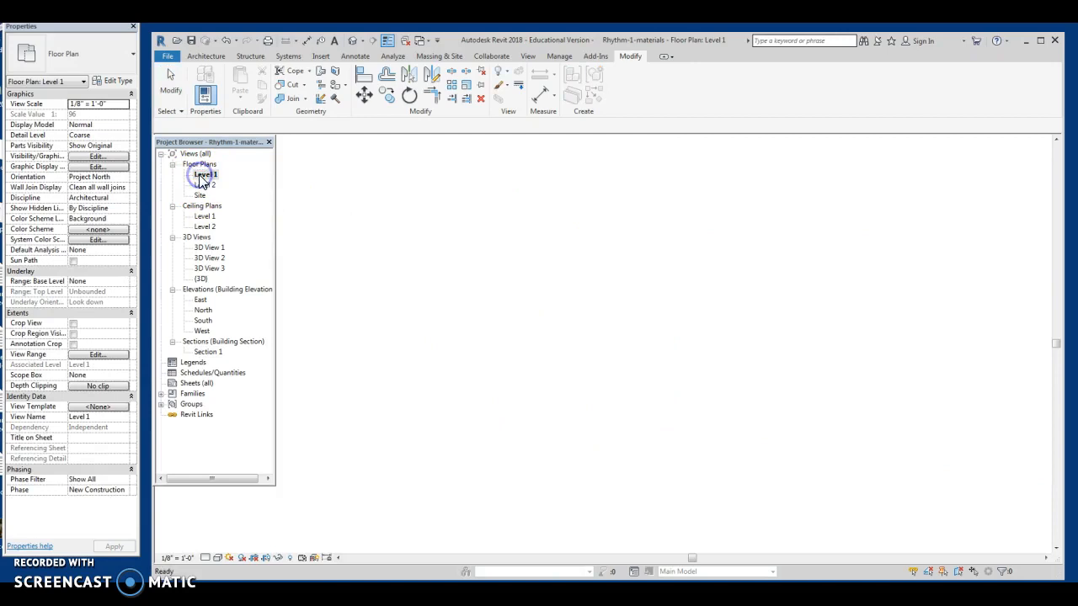
Draw a diagonal detail line across the square formed by the outer guide lines around the new end column
scroll(462, 278, "up", 5)
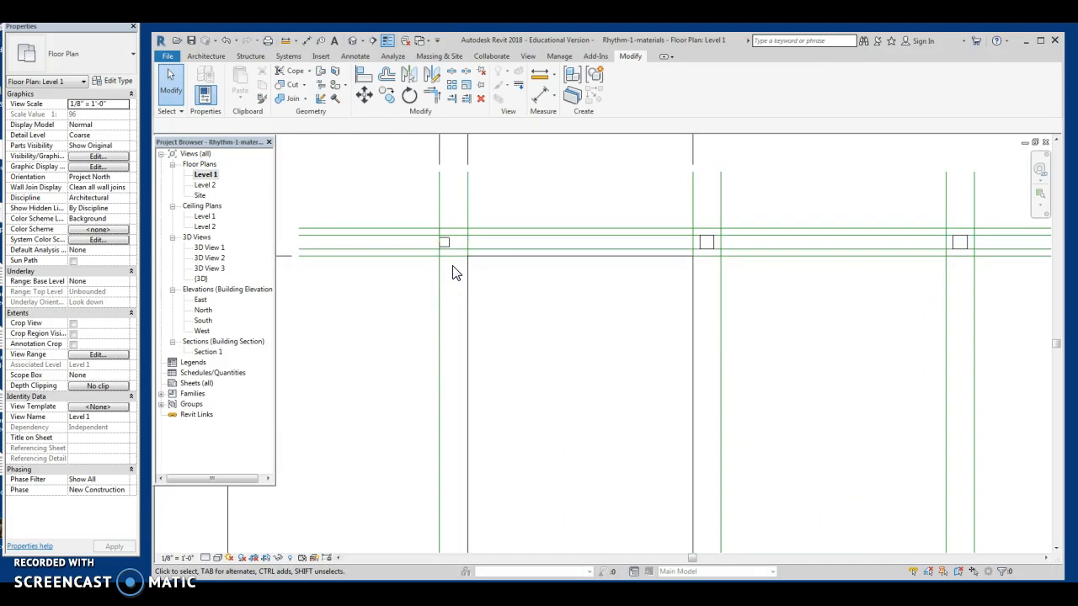
left_click(205, 56)
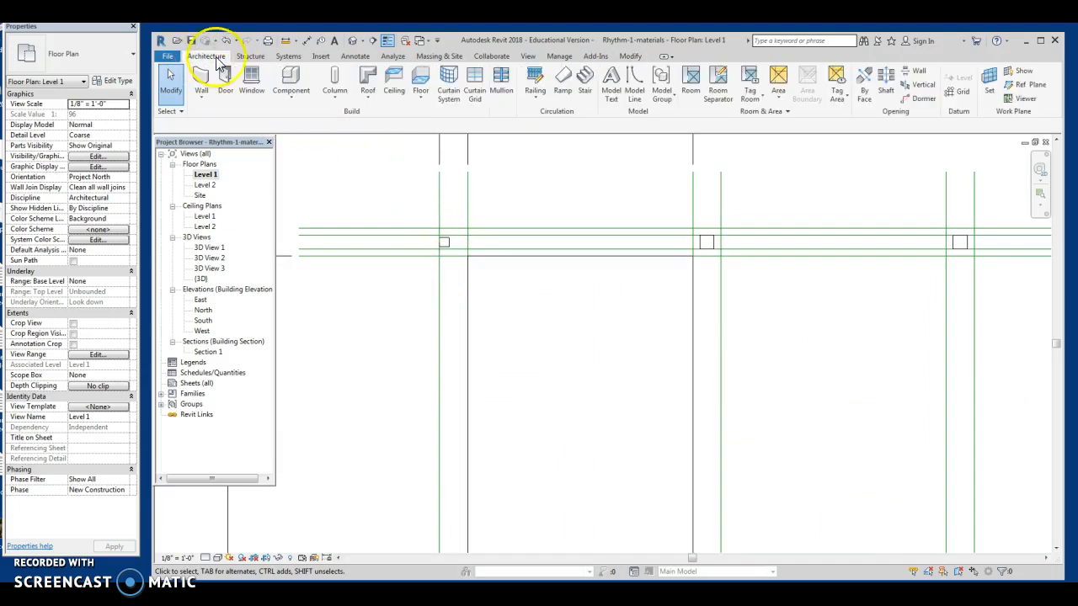
left_click(357, 57)
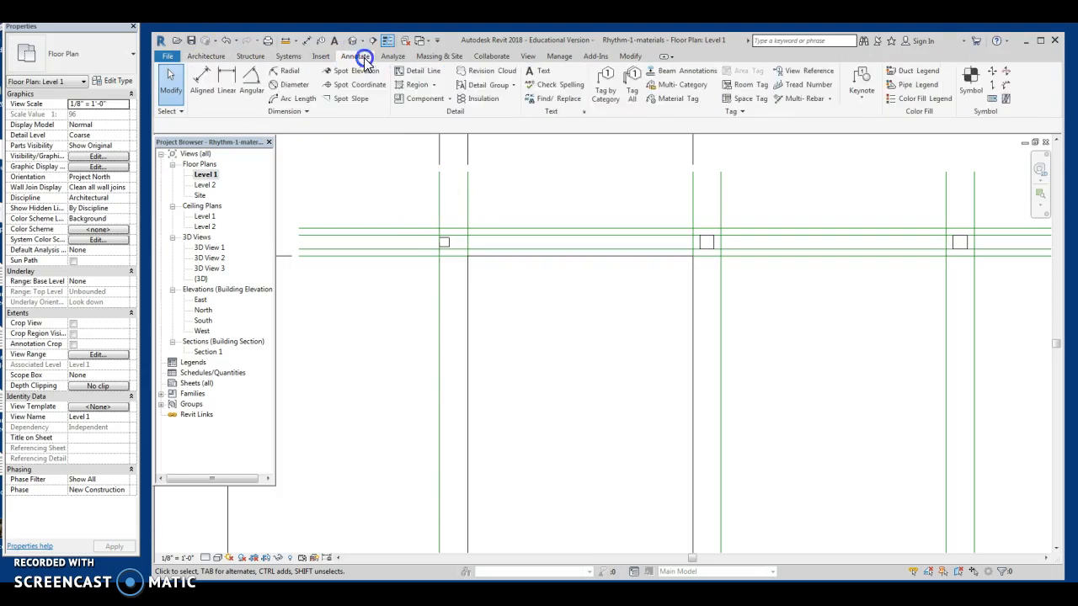
left_click(423, 71)
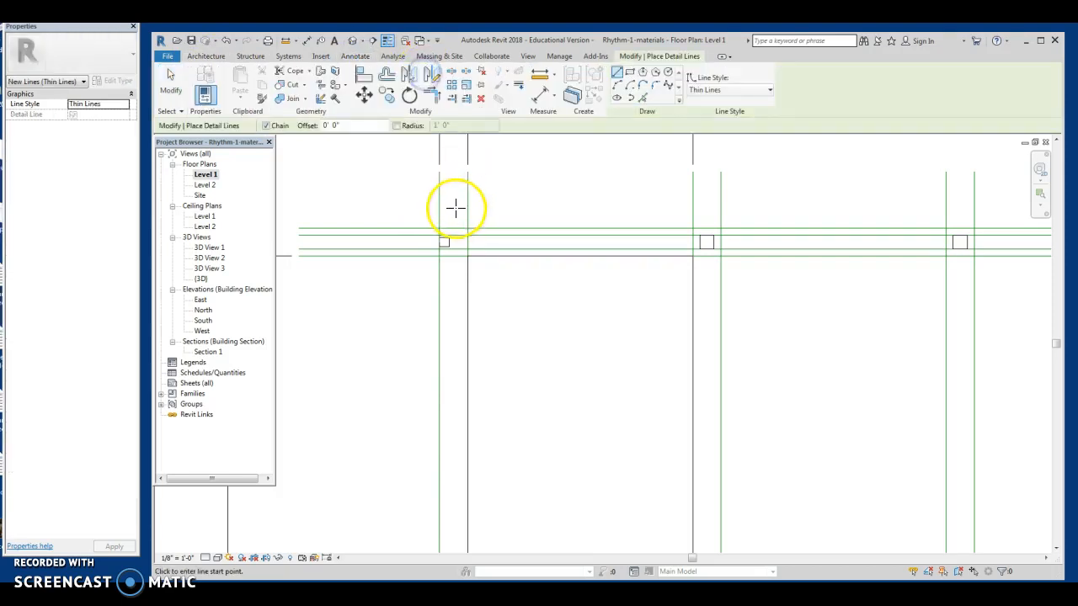
scroll(444, 216, "up", 3)
left_click(437, 238)
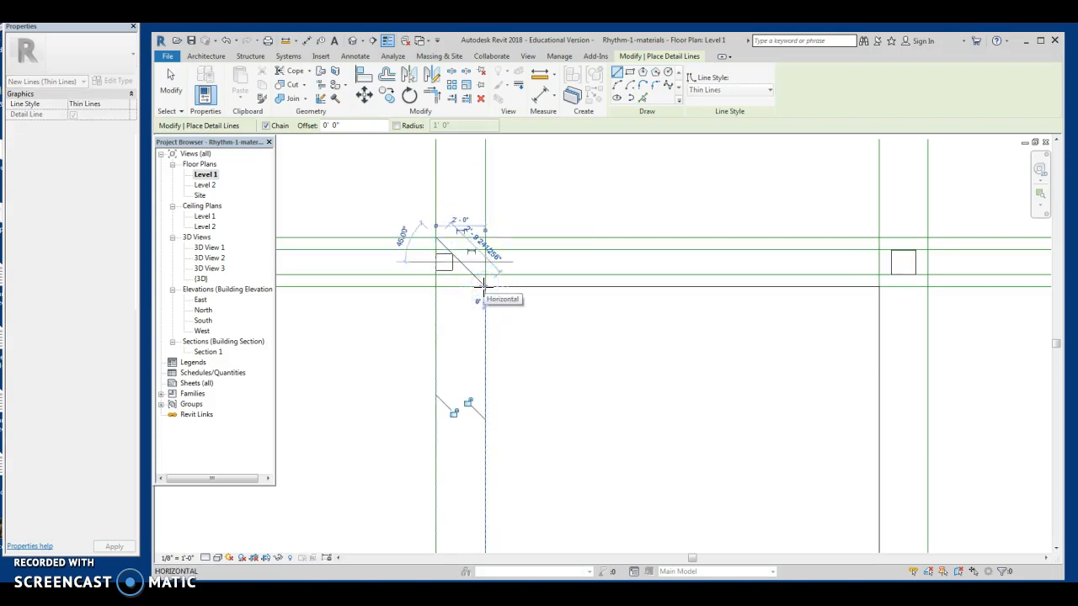
key("Escape")
key("Escape")
Draw detail lines along the square's opposite diagonal and corner to corner across the new column's footprint
left_click(485, 238)
left_click(436, 289)
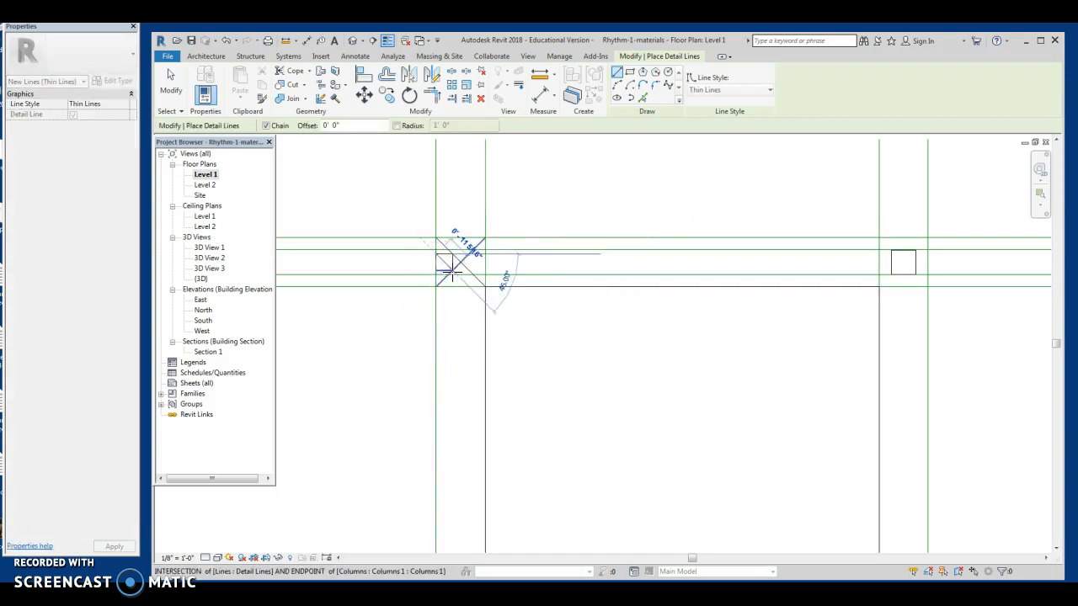
key("Escape")
key("Escape")
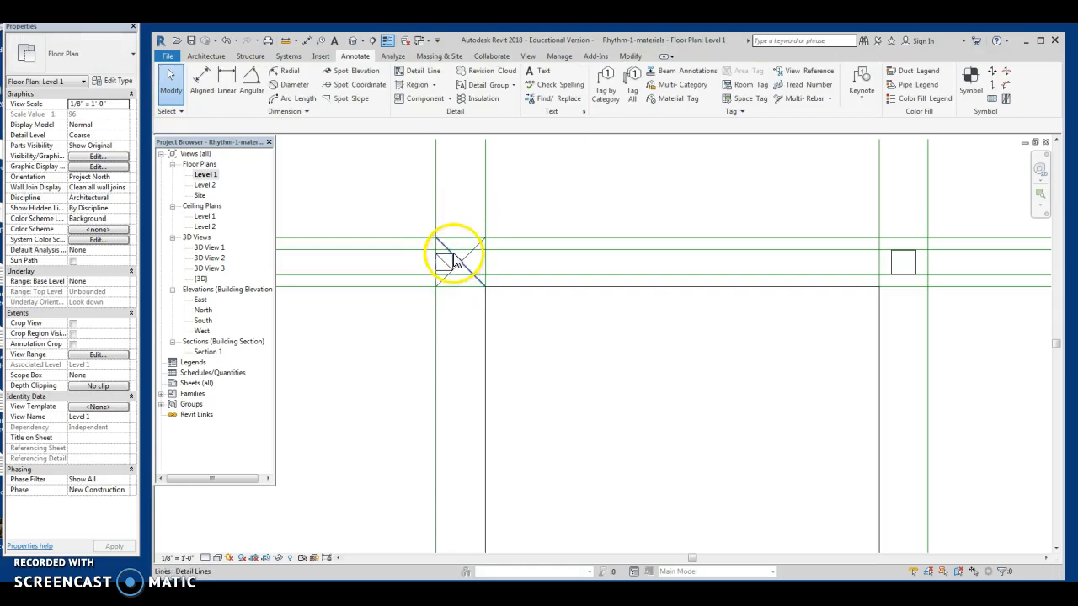
scroll(442, 257, "up", 4)
left_click_drag(416, 252, 477, 298)
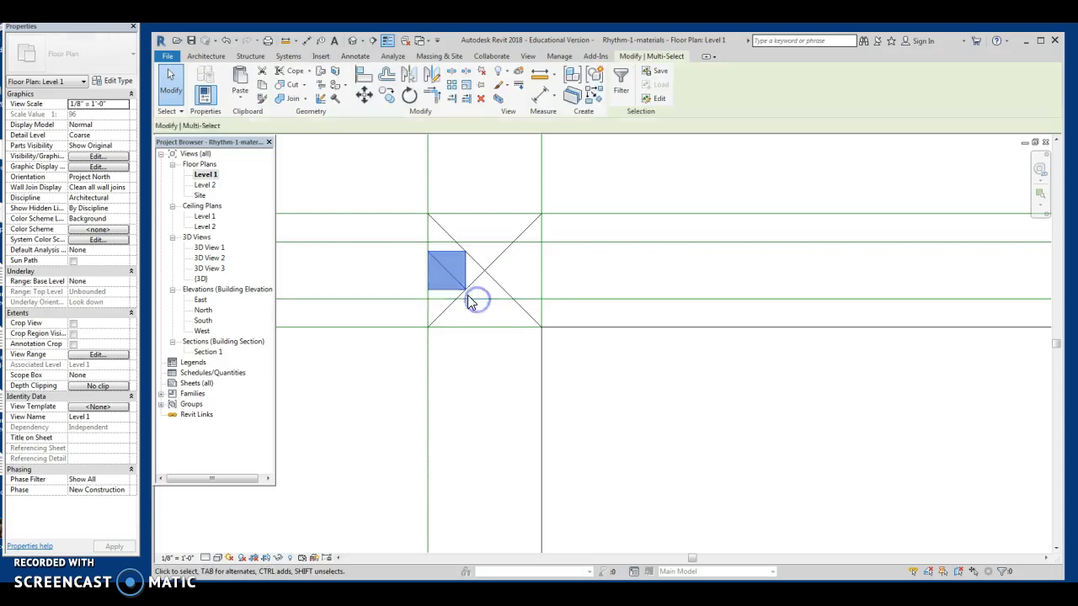
left_click(366, 98)
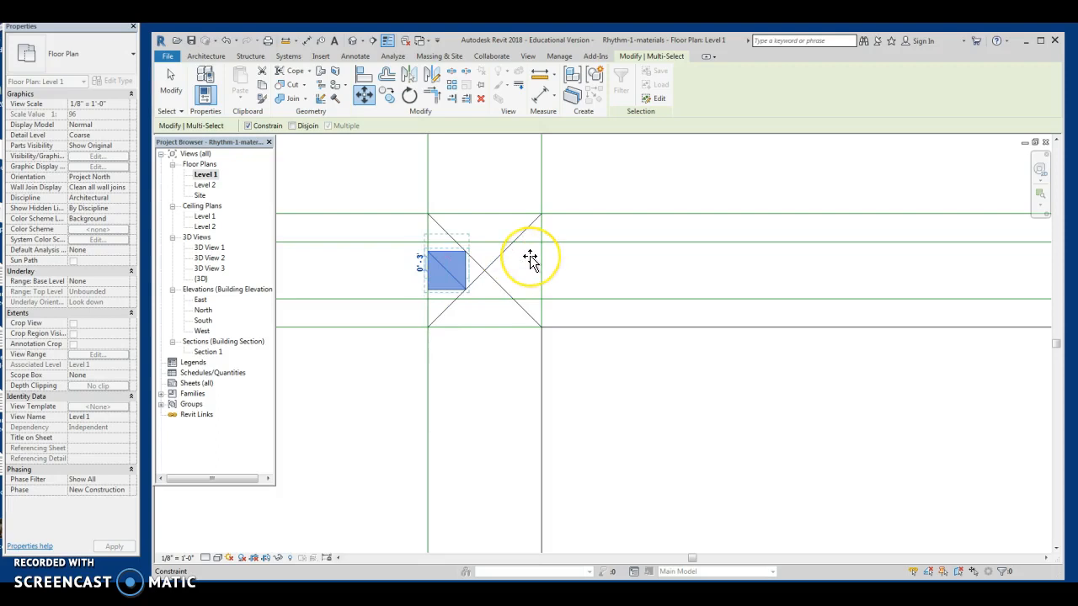
left_click(250, 127)
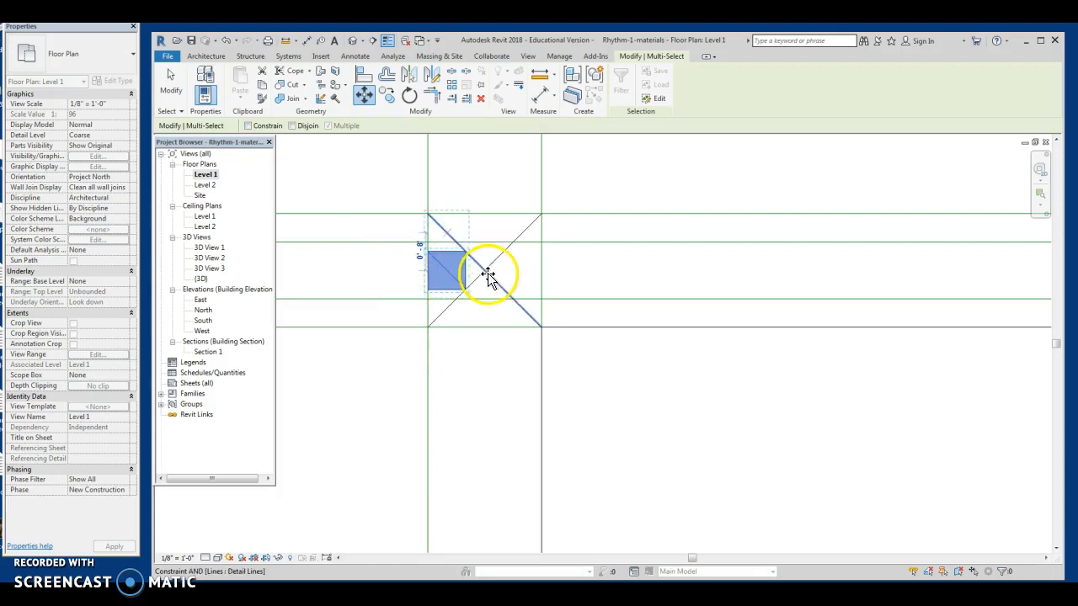
key("Escape")
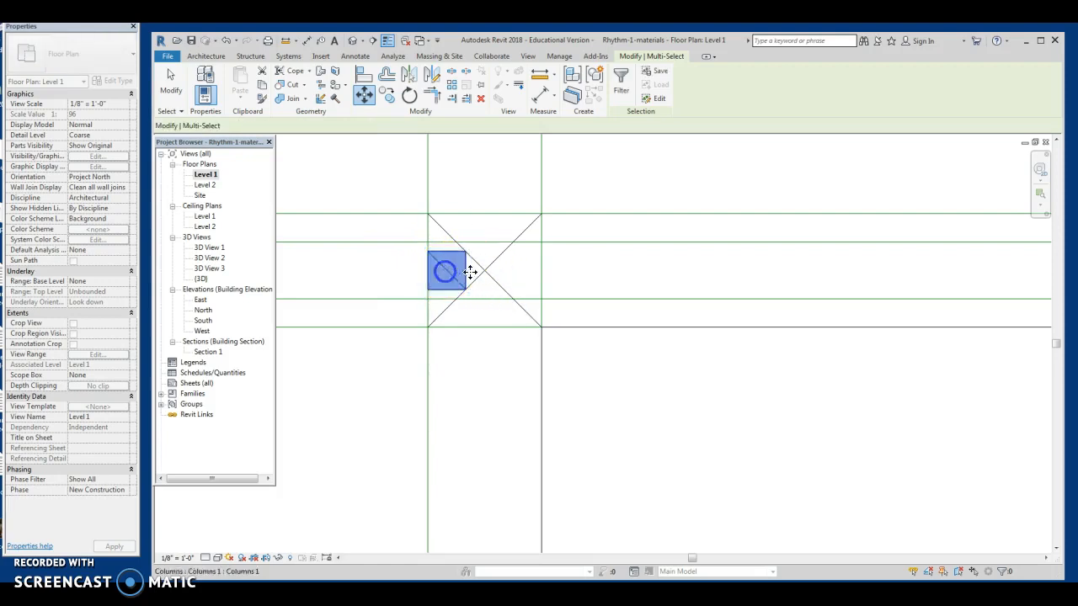
key("Escape")
scroll(476, 297, "up", 2)
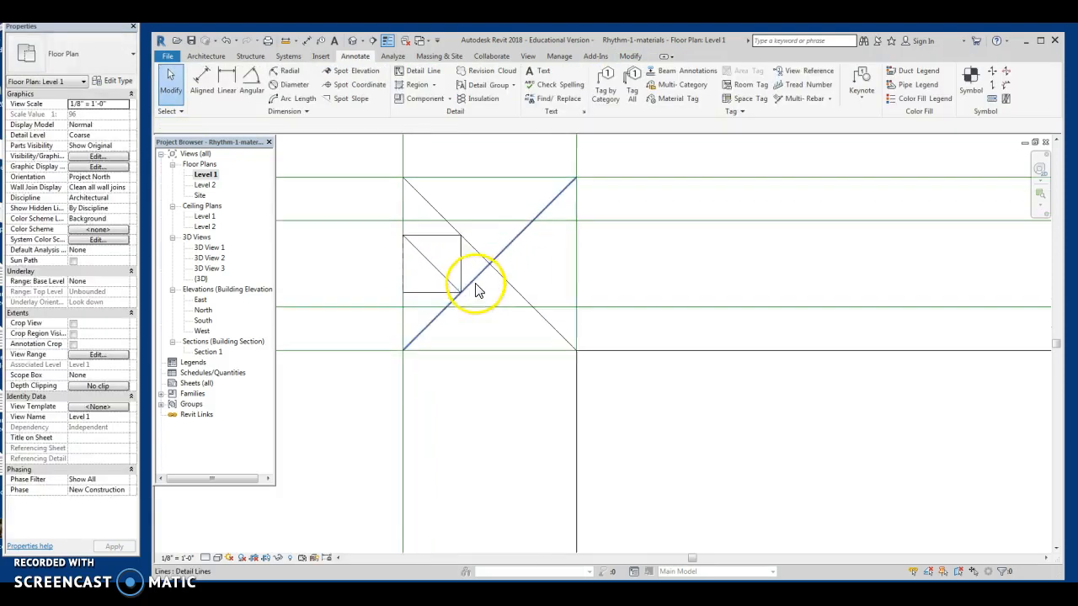
left_click(459, 268)
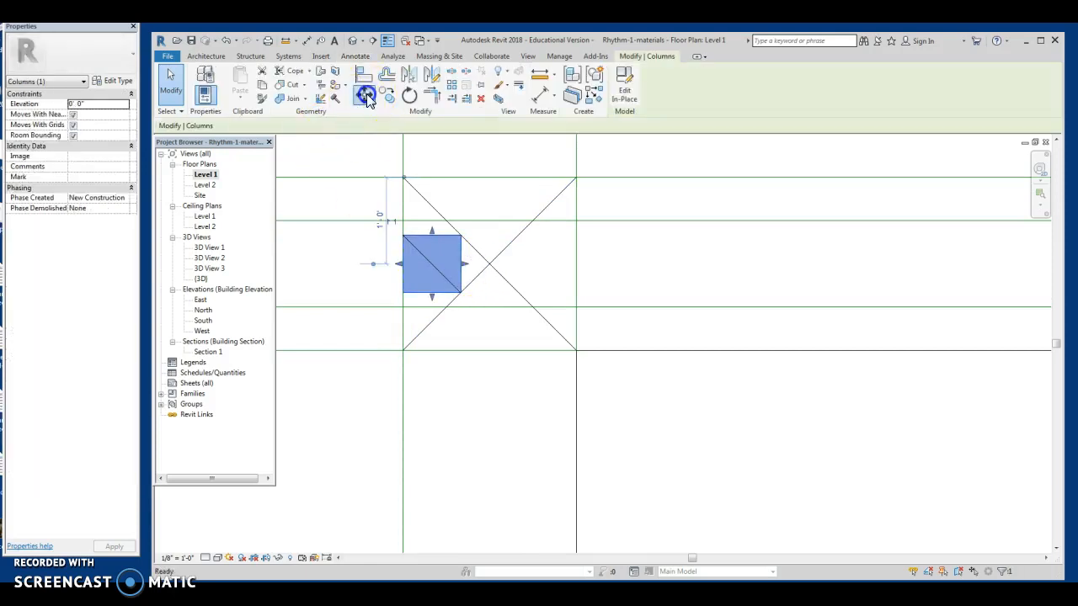
left_click(364, 94)
left_click(432, 272)
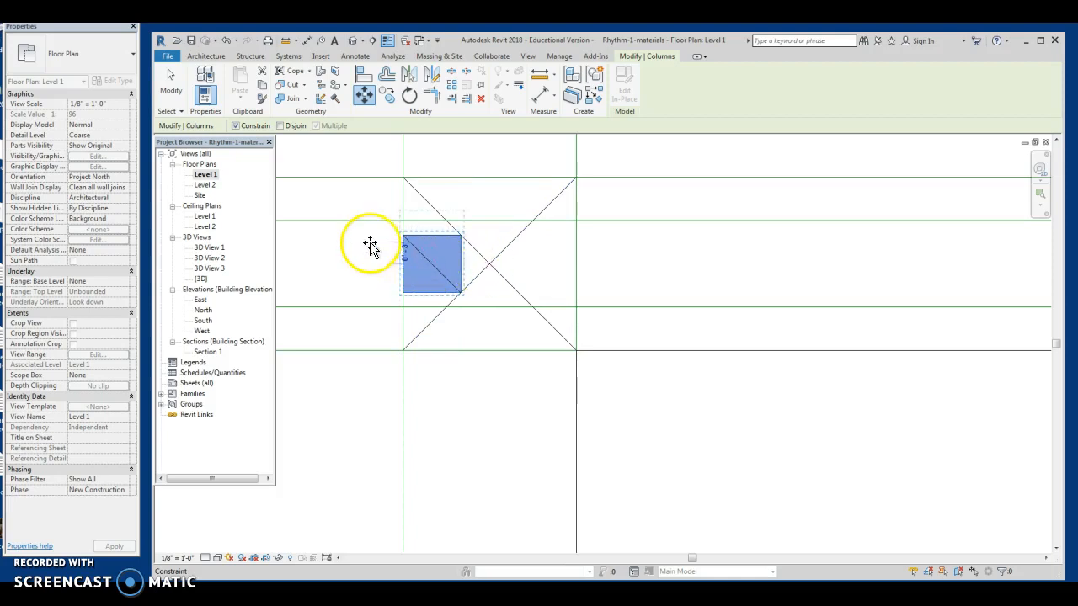
key("Escape")
key("Escape")
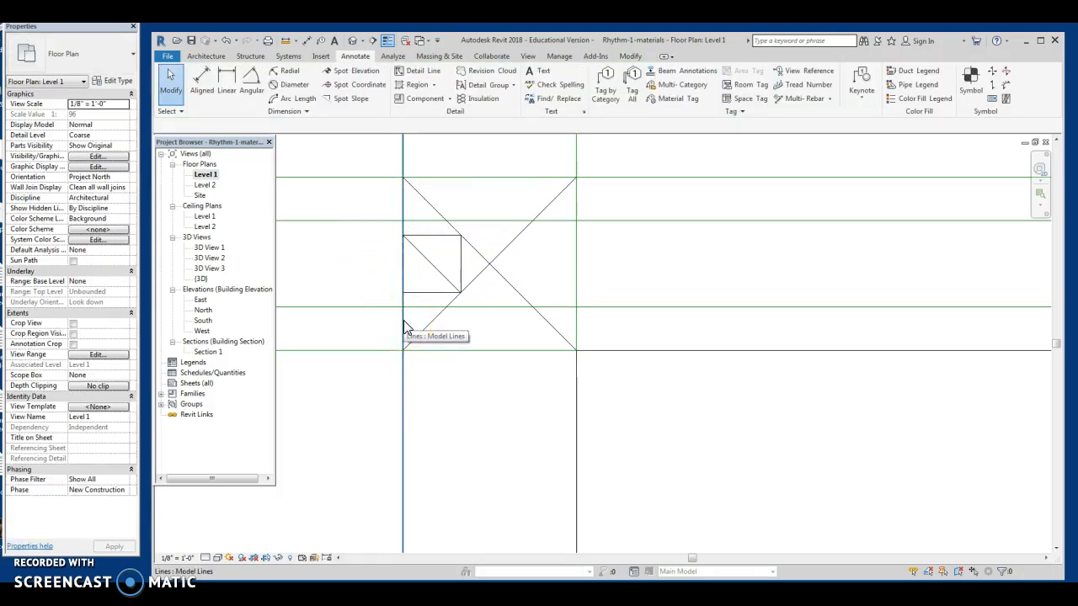
Copy the column with its diagonal line, with Constrain off, from the column's centre to the crossing of the two large diagonals
left_click_drag(386, 229, 474, 303)
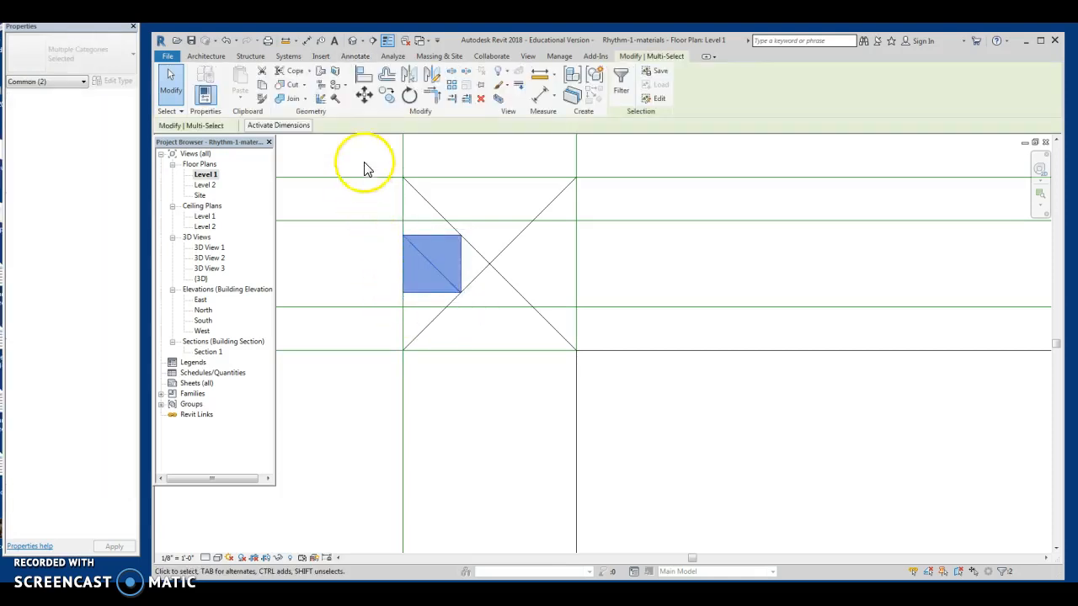
left_click(386, 95)
left_click(408, 245)
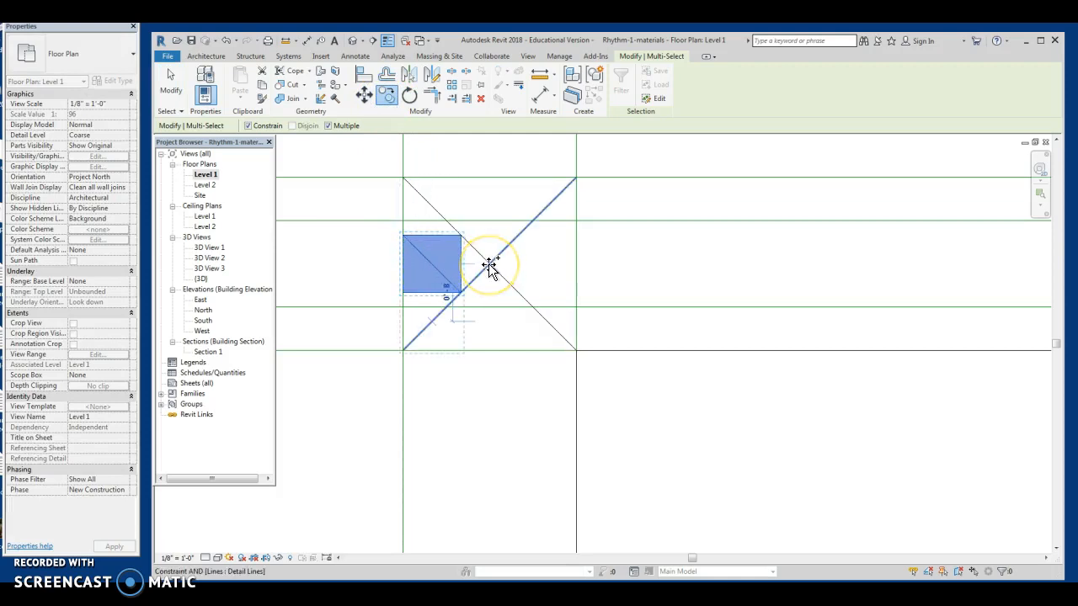
left_click(249, 127)
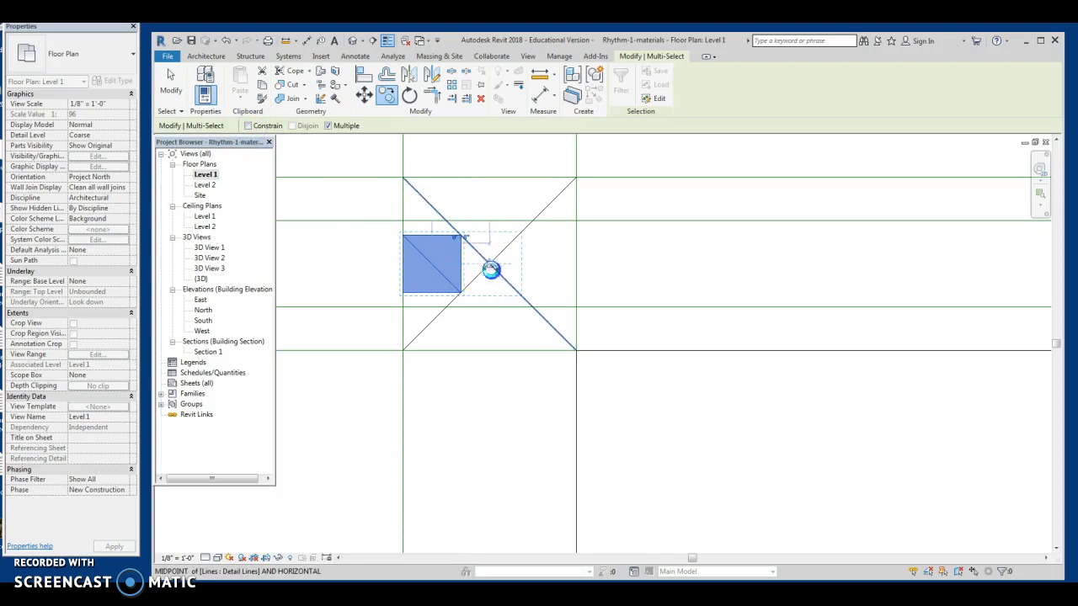
left_click(435, 326)
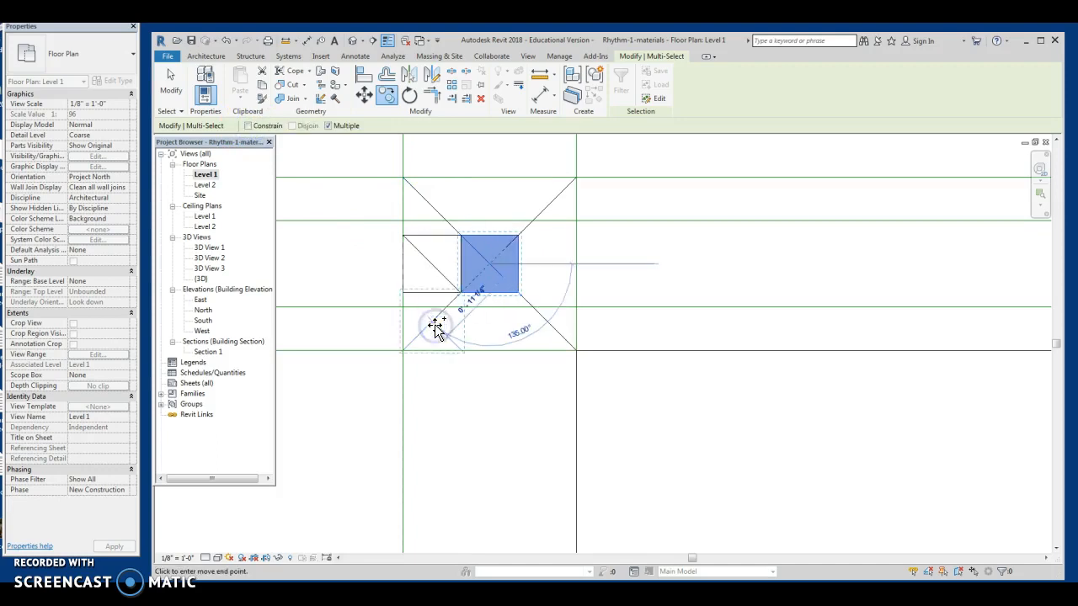
Delete the original off-centre column at the edge of the square and open the default 3D view
left_click(413, 302)
left_click(413, 301)
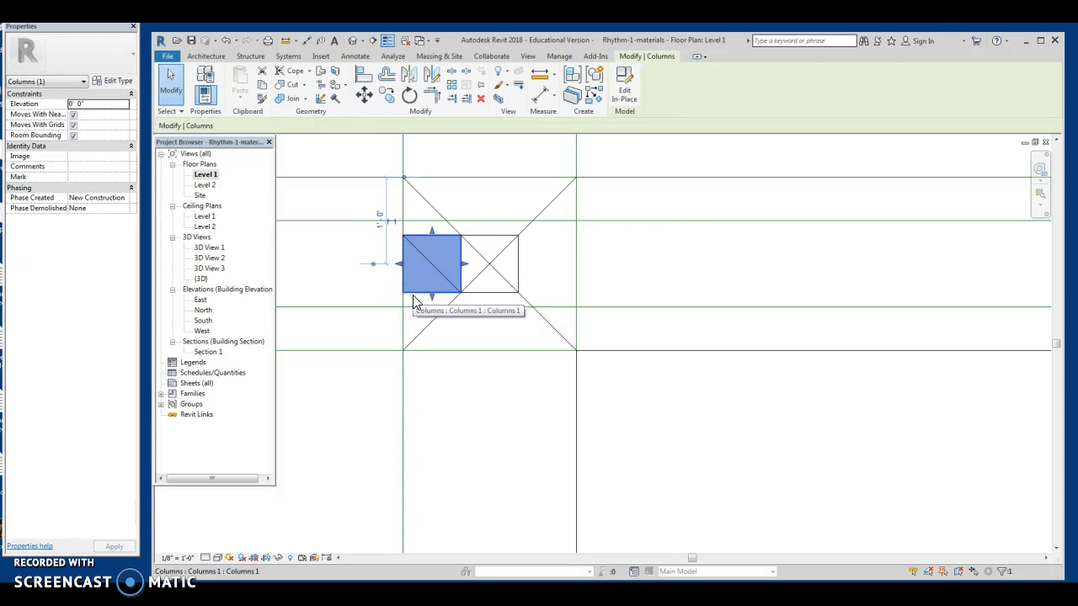
key("Delete")
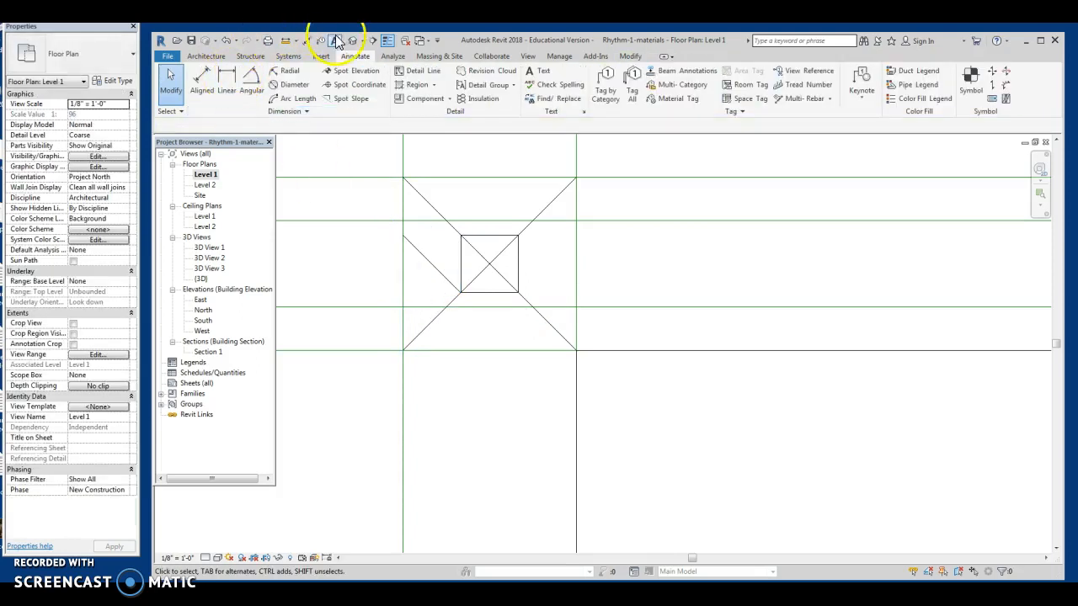
left_click(355, 42)
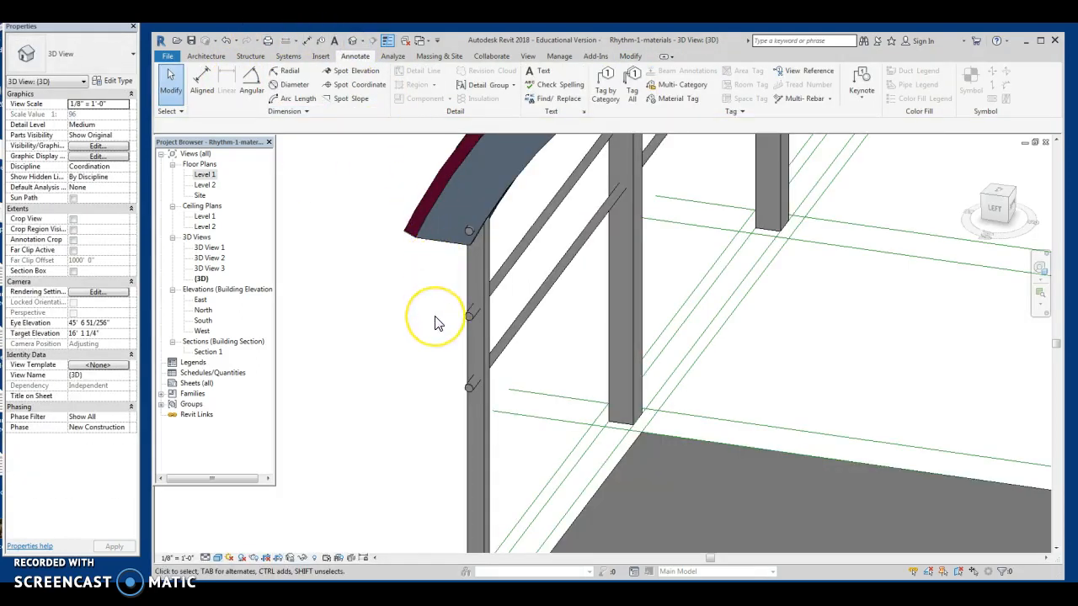